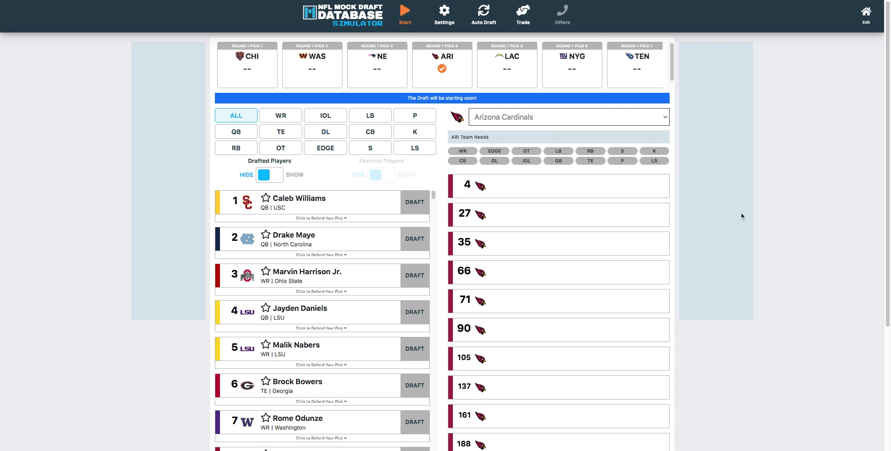
Step: Start the mock draft and decline all six trade offers so Arizona picks at 4
{"action": "left_click", "coordinate": [402, 15]}
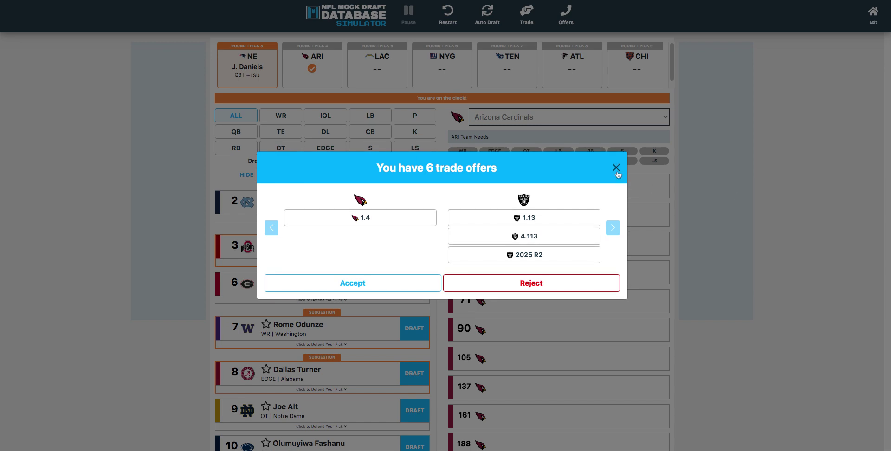
{"action": "left_click", "coordinate": [617, 168]}
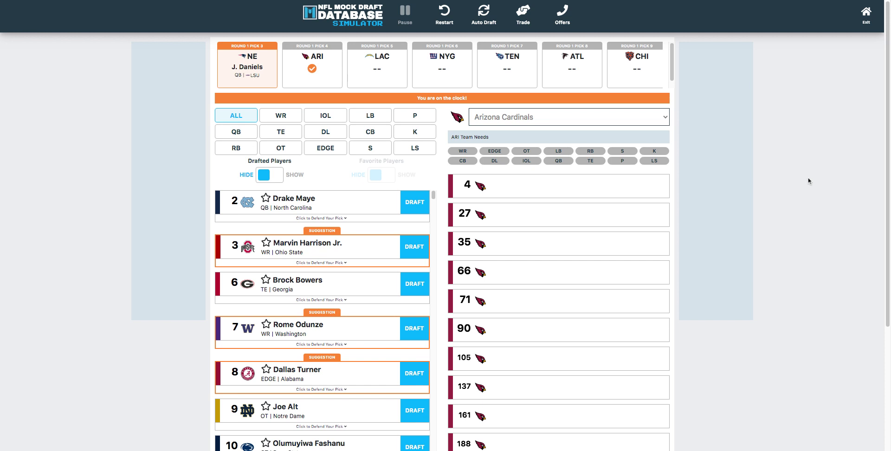
Step: Draft Marvin Harrison Jr. at pick 4, decline the pick-27 trade offers, and check the cornerbacks
{"action": "left_click", "coordinate": [413, 253]}
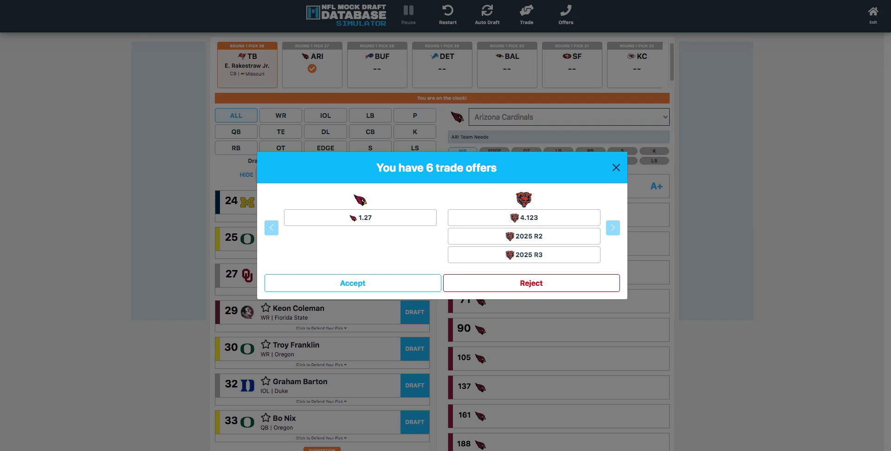
{"action": "left_click", "coordinate": [616, 167]}
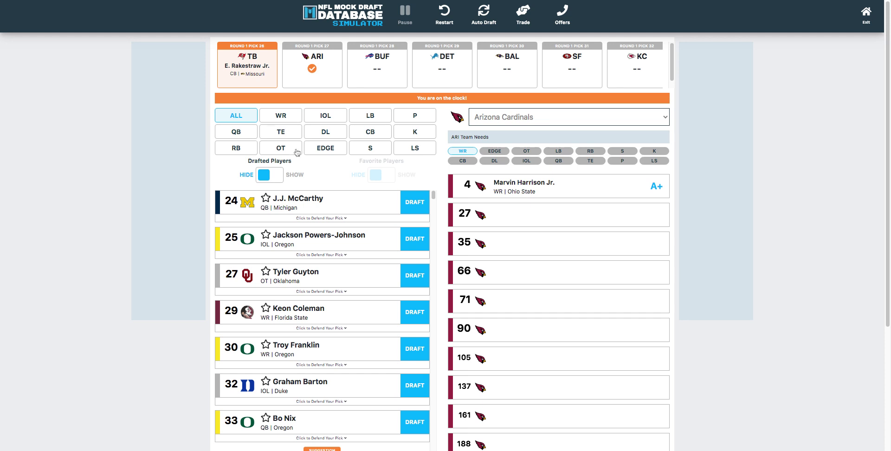
{"action": "left_click", "coordinate": [368, 137]}
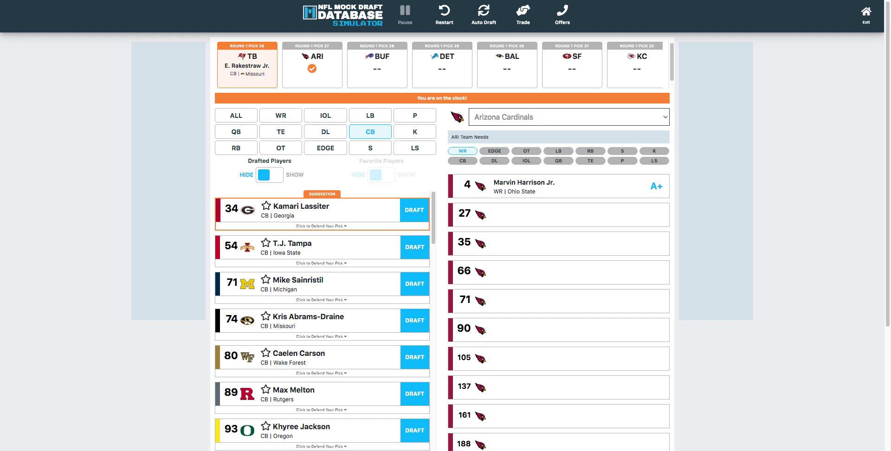
{"action": "left_click", "coordinate": [236, 115]}
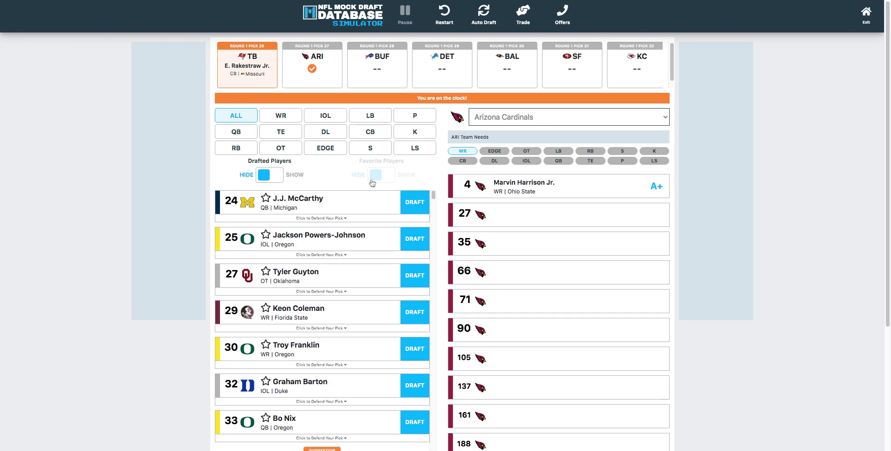
{"action": "scroll", "coordinate": [372, 183], "scroll_direction": "down", "scroll_amount": 5}
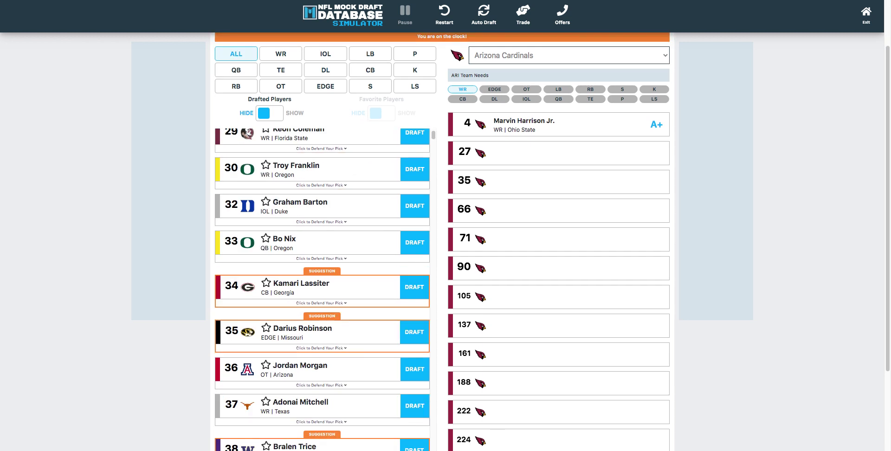
{"action": "scroll", "coordinate": [380, 194], "scroll_direction": "up", "scroll_amount": 5}
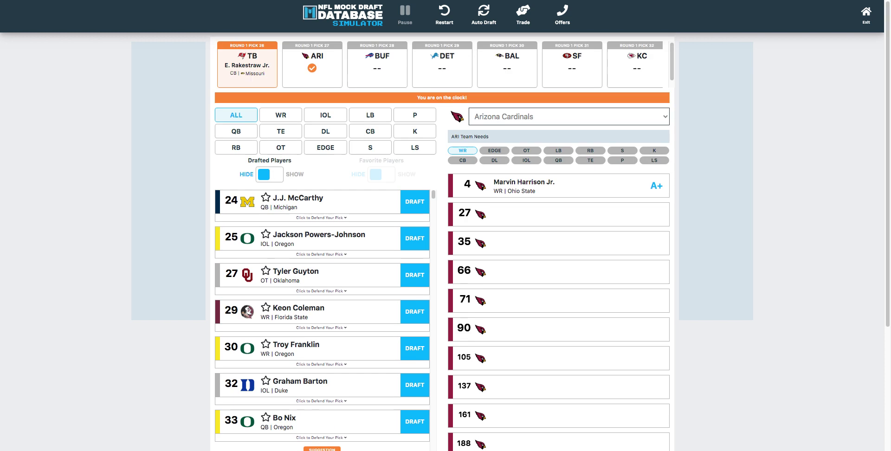
Step: Draft J.J. McCarthy at pick 27 and decline the trade offers for pick 35
{"action": "left_click", "coordinate": [409, 207]}
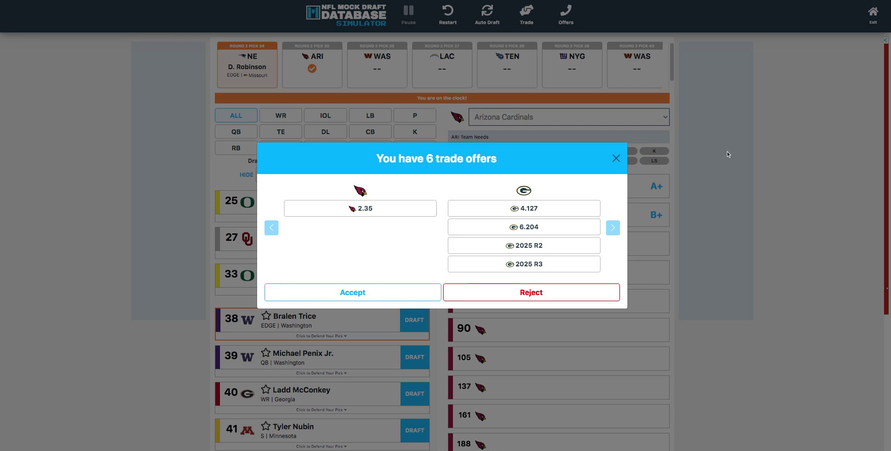
{"action": "left_click", "coordinate": [616, 158]}
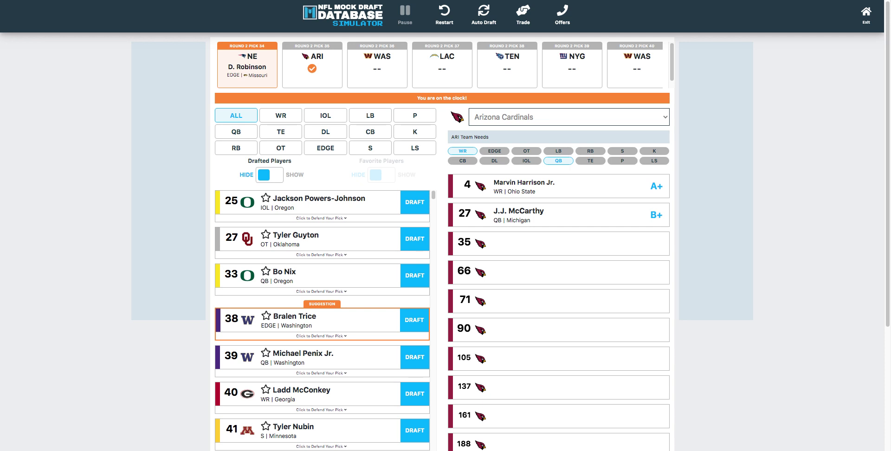
Step: Draft Bralen Trice at pick 35 and decline the two trade offers for pick 66
{"action": "left_click", "coordinate": [414, 327]}
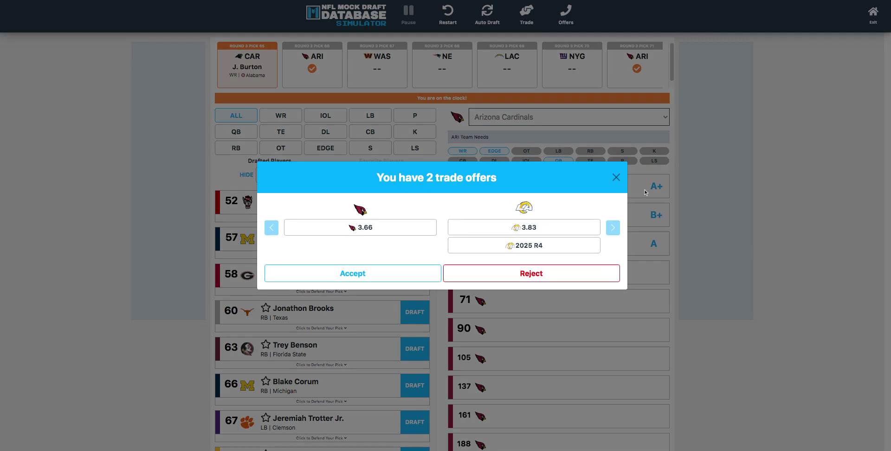
{"action": "left_click", "coordinate": [616, 177]}
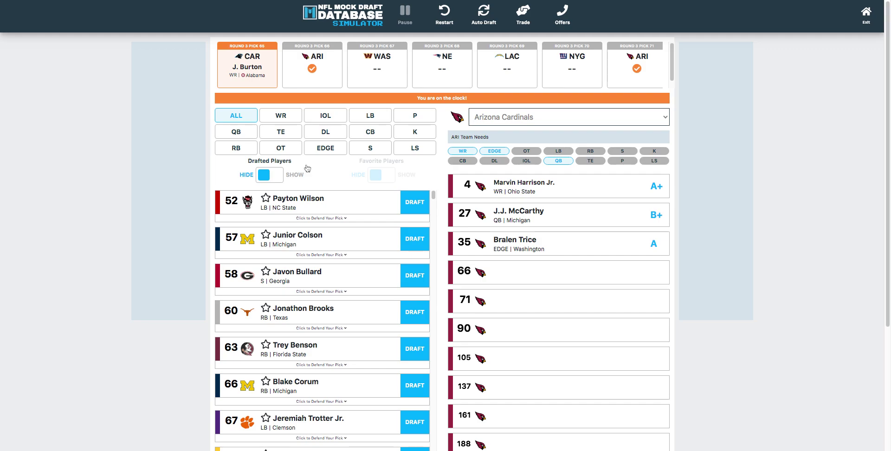
{"action": "scroll", "coordinate": [366, 221], "scroll_direction": "down", "scroll_amount": 5}
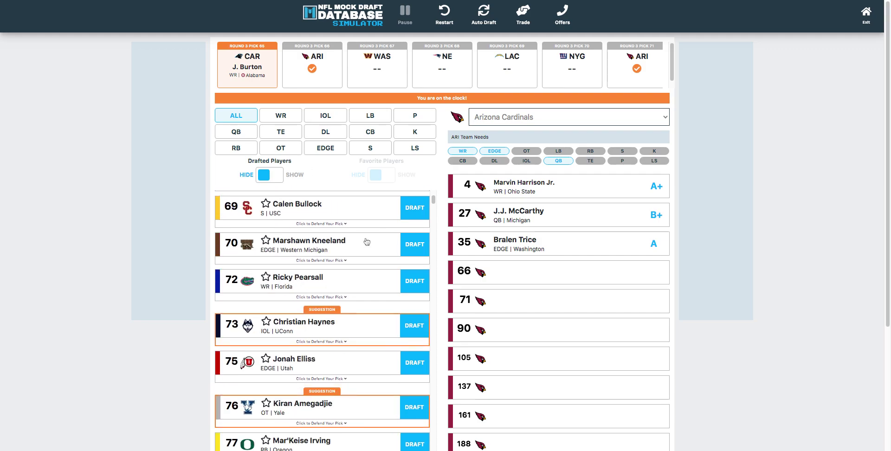
{"action": "scroll", "coordinate": [367, 242], "scroll_direction": "up", "scroll_amount": 2}
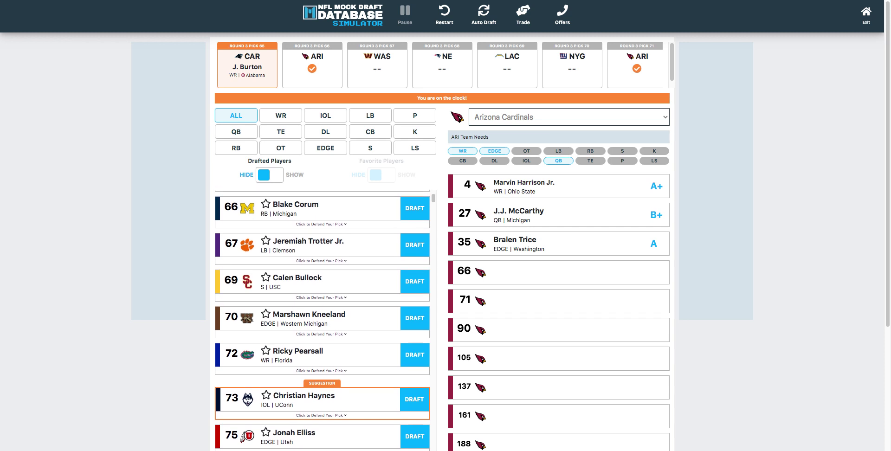
{"action": "scroll", "coordinate": [325, 232], "scroll_direction": "up", "scroll_amount": 4}
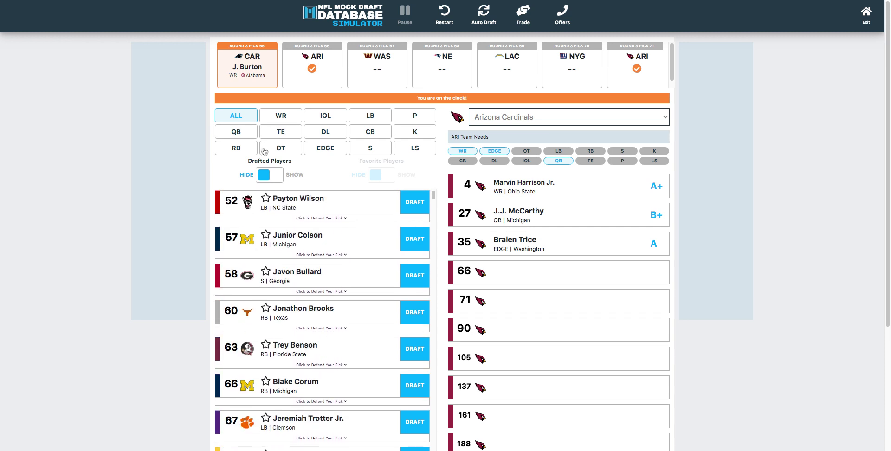
Step: Check the available cornerbacks, then browse prospects of all positions for pick 66
{"action": "left_click", "coordinate": [372, 130]}
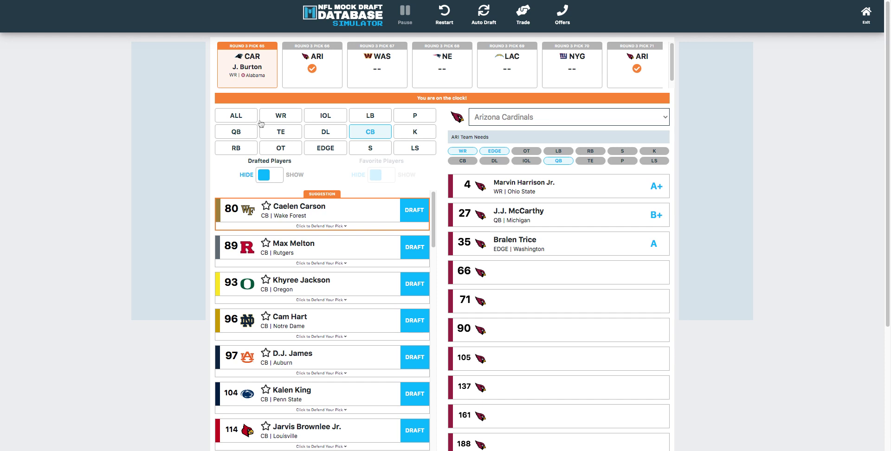
{"action": "left_click", "coordinate": [240, 116]}
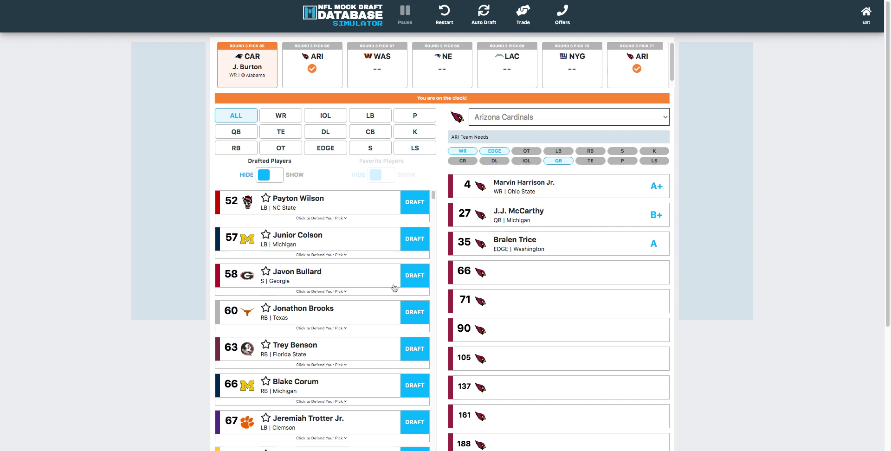
{"action": "scroll", "coordinate": [766, 274], "scroll_direction": "down", "scroll_amount": 1}
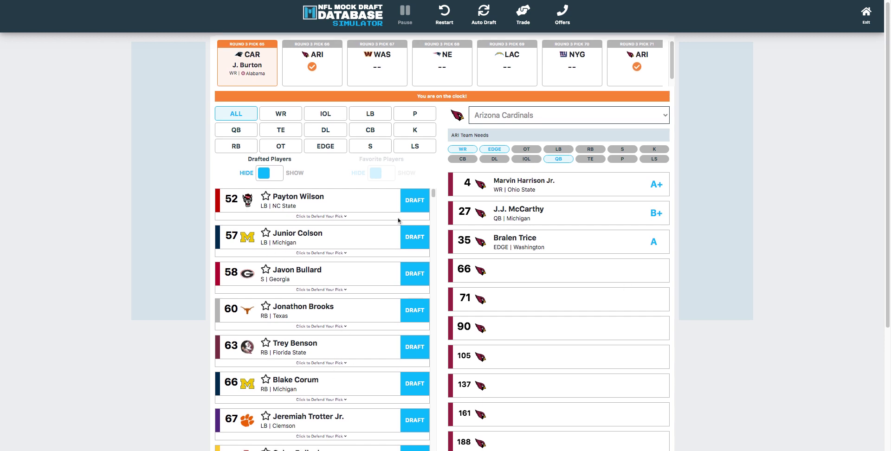
{"action": "scroll", "coordinate": [571, 392], "scroll_direction": "down", "scroll_amount": 4}
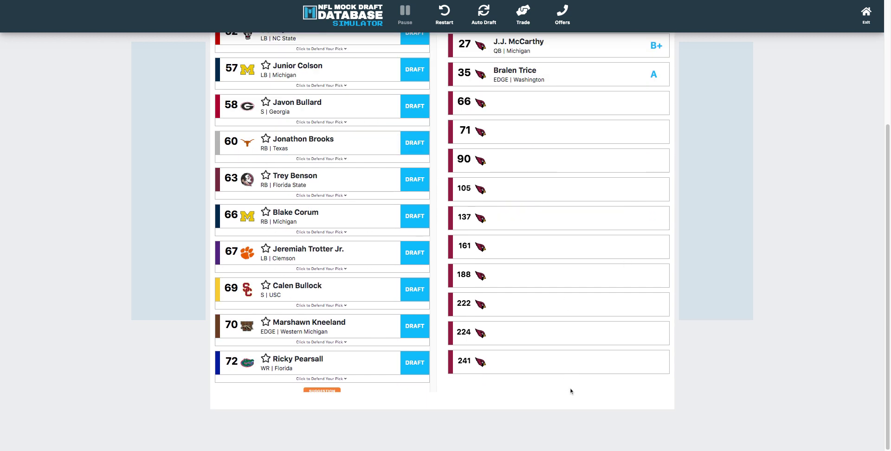
{"action": "scroll", "coordinate": [571, 391], "scroll_direction": "up", "scroll_amount": 5}
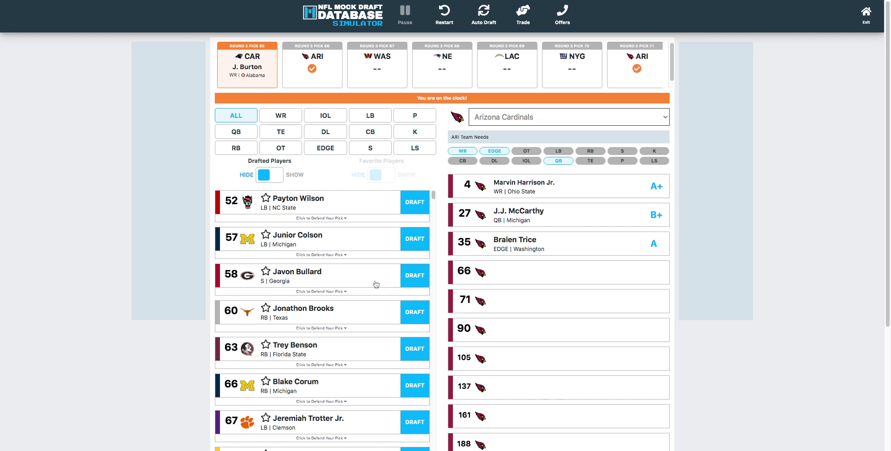
{"action": "scroll", "coordinate": [348, 243], "scroll_direction": "down", "scroll_amount": 5}
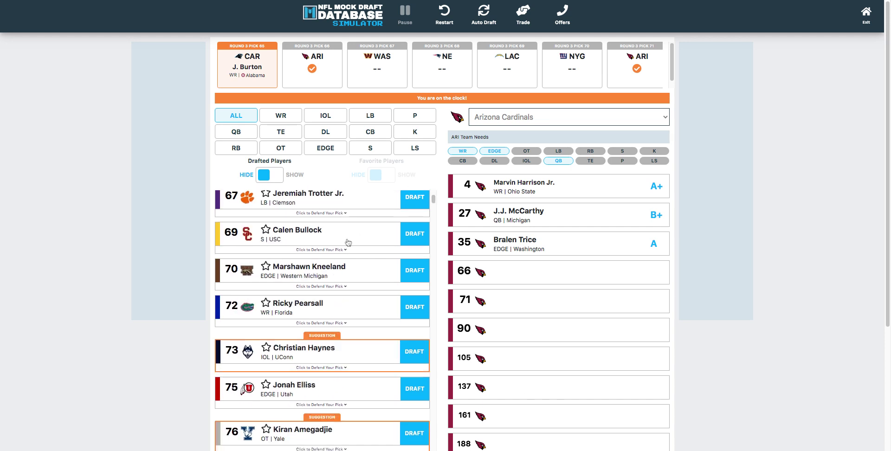
{"action": "scroll", "coordinate": [322, 321], "scroll_direction": "up", "scroll_amount": 5}
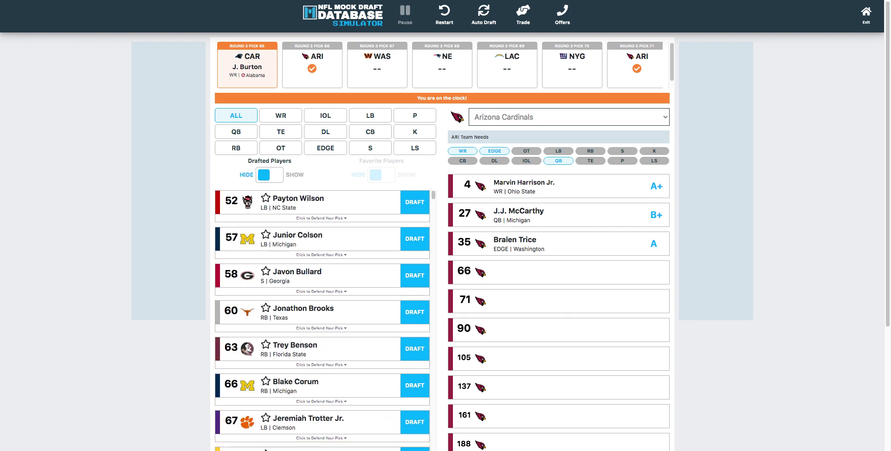
{"action": "scroll", "coordinate": [339, 256], "scroll_direction": "down", "scroll_amount": 9}
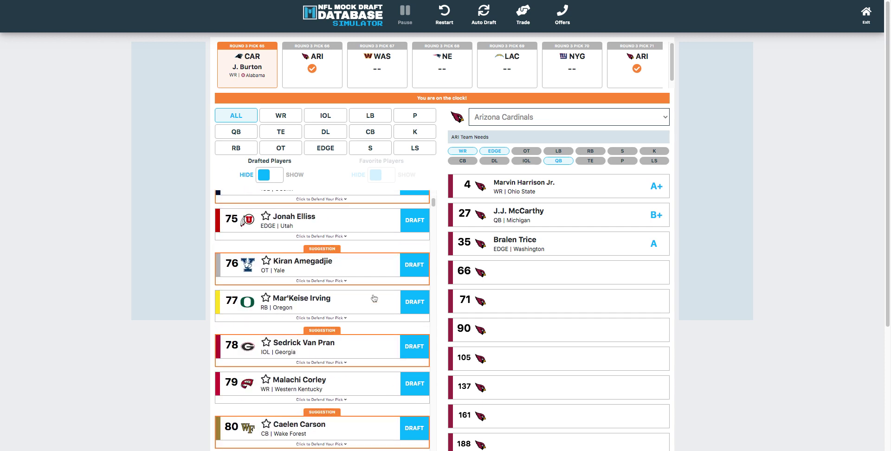
{"action": "left_click", "coordinate": [414, 347]}
{"action": "scroll", "coordinate": [291, 331], "scroll_direction": "up", "scroll_amount": 9}
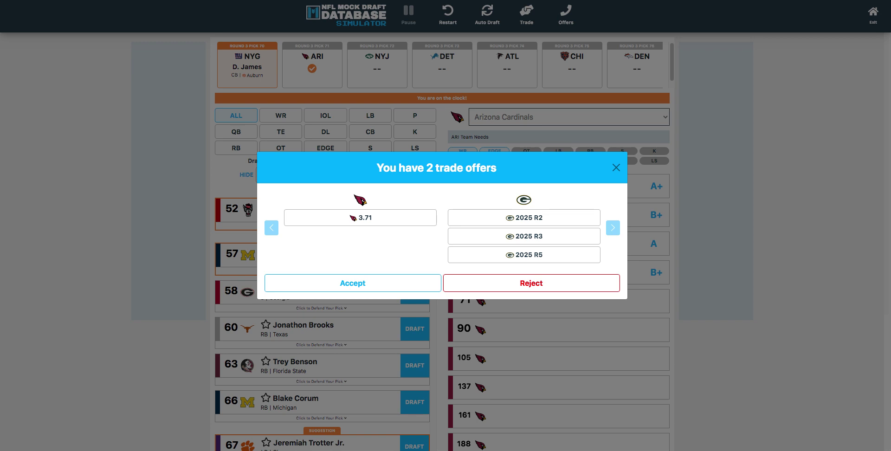
{"action": "left_click", "coordinate": [616, 168]}
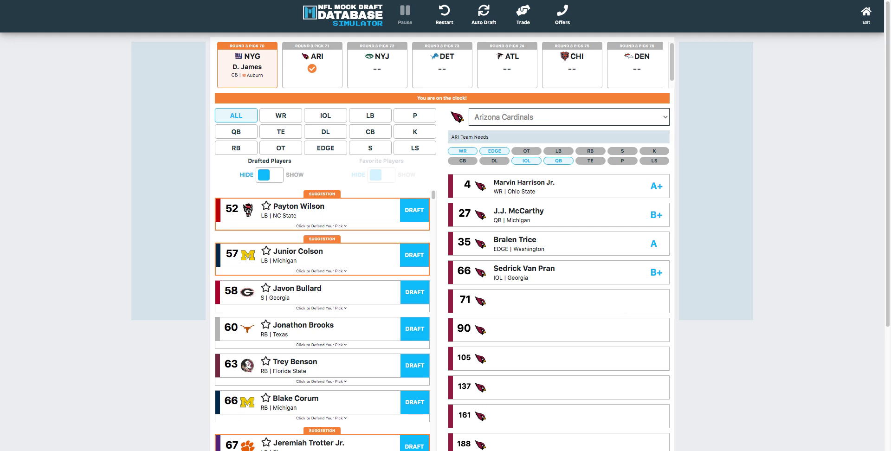
{"action": "scroll", "coordinate": [392, 241], "scroll_direction": "down", "scroll_amount": 3}
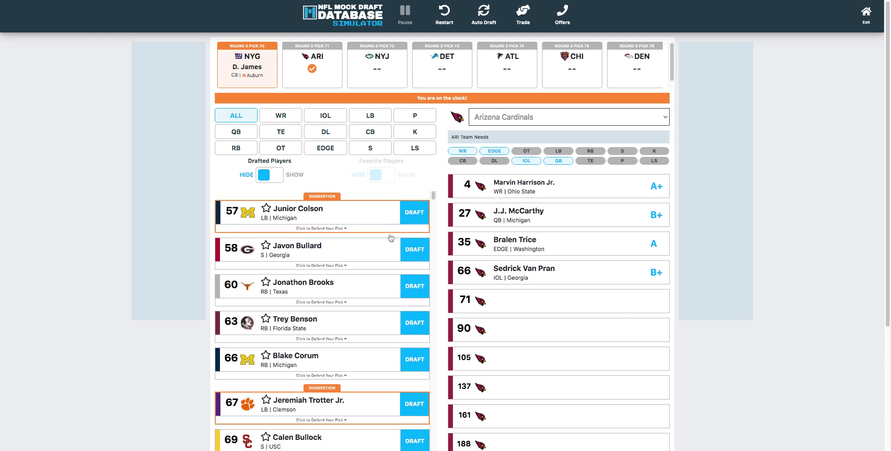
{"action": "scroll", "coordinate": [391, 237], "scroll_direction": "down", "scroll_amount": 5}
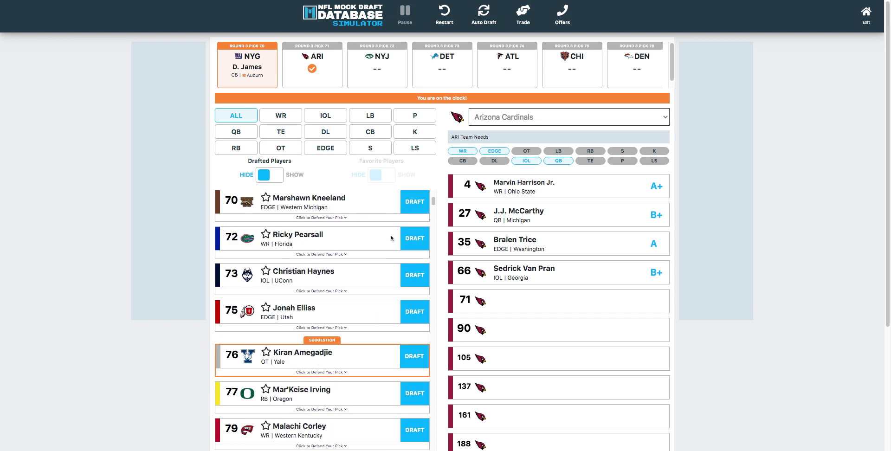
{"action": "scroll", "coordinate": [391, 238], "scroll_direction": "down", "scroll_amount": 2}
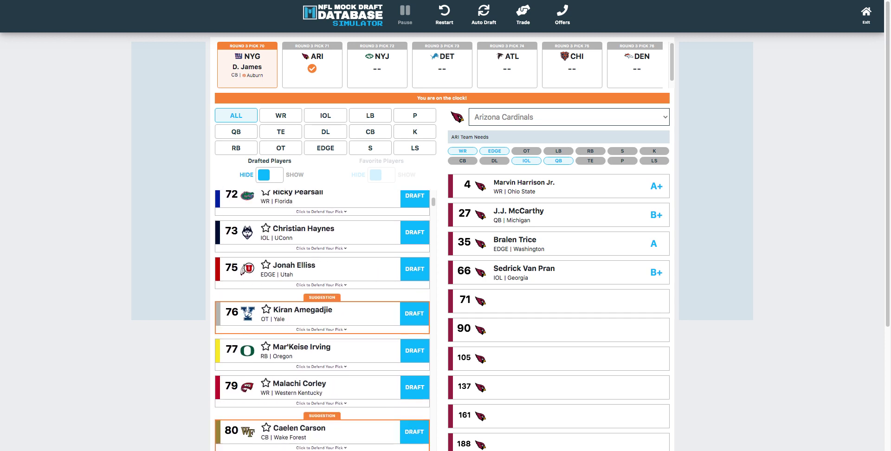
{"action": "scroll", "coordinate": [392, 238], "scroll_direction": "down", "scroll_amount": 1}
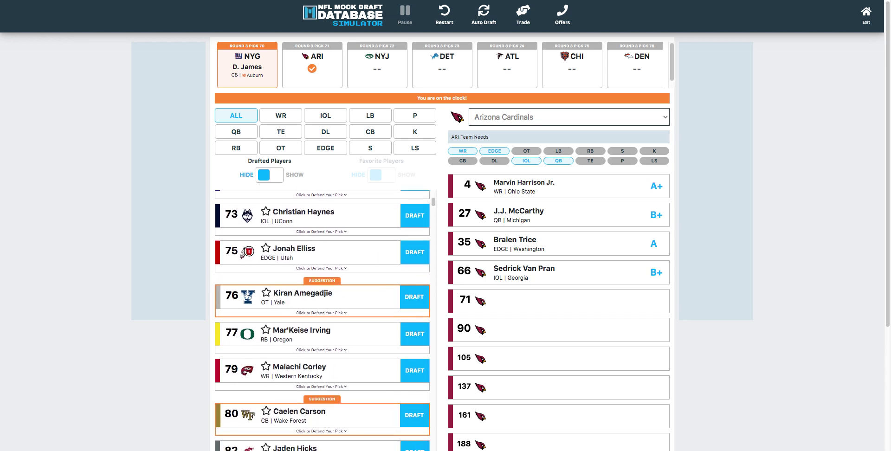
{"action": "scroll", "coordinate": [392, 238], "scroll_direction": "up", "scroll_amount": 6}
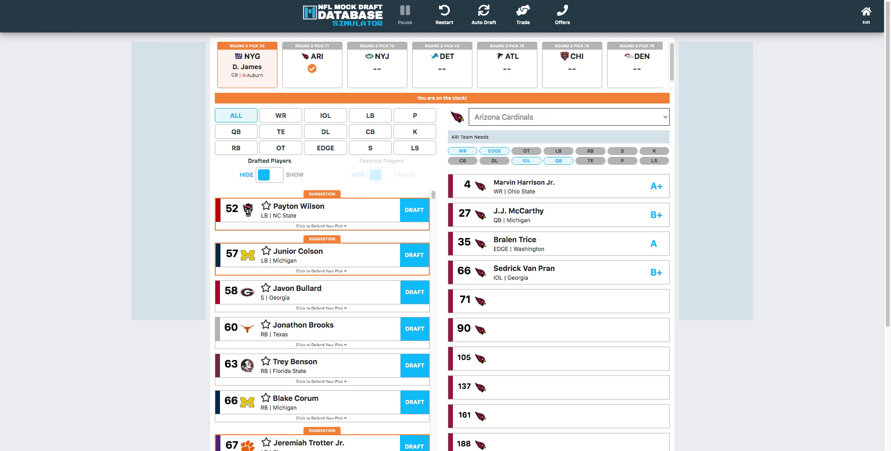
Step: Draft LB Payton Wilson at pick 71, decline the trade offers, and check the cornerbacks
{"action": "left_click", "coordinate": [414, 209]}
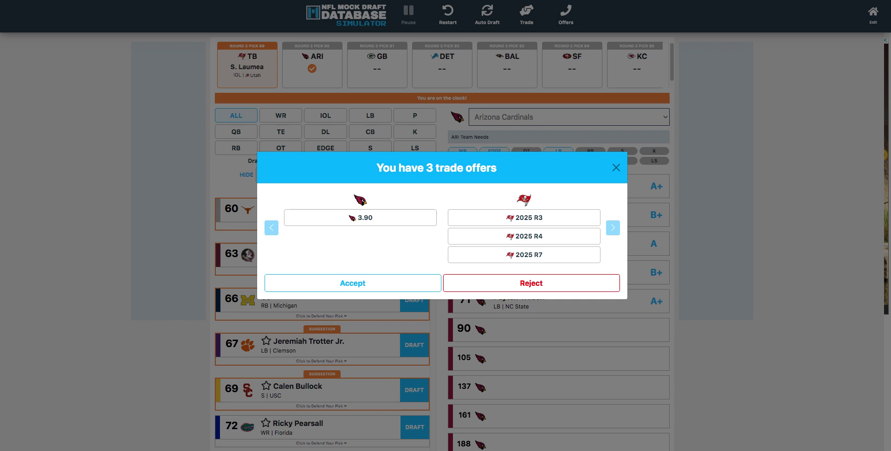
{"action": "left_click", "coordinate": [616, 168]}
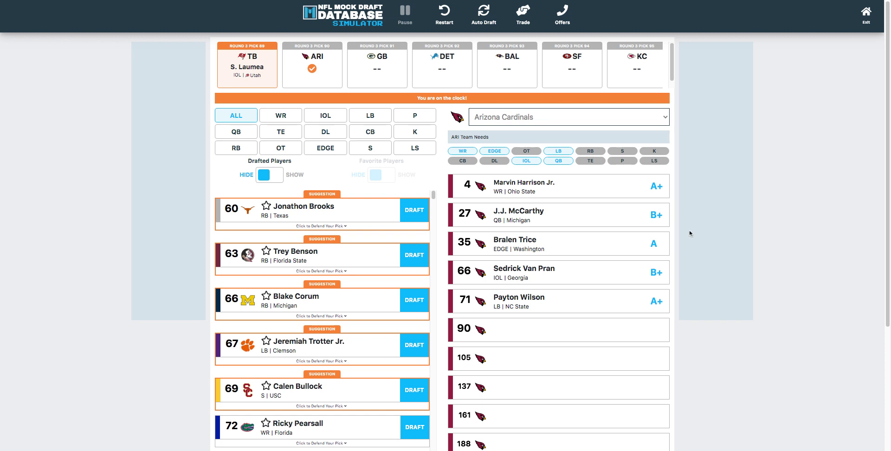
{"action": "scroll", "coordinate": [539, 288], "scroll_direction": "down", "scroll_amount": 1}
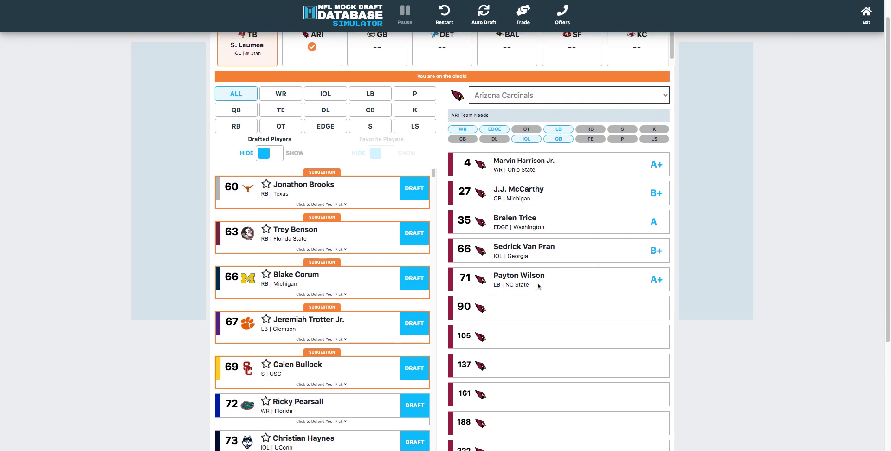
{"action": "scroll", "coordinate": [539, 286], "scroll_direction": "up", "scroll_amount": 1}
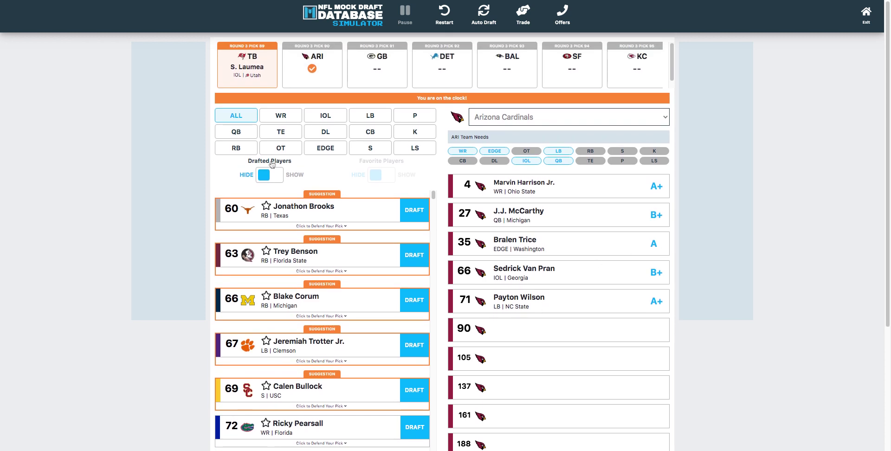
{"action": "left_click", "coordinate": [370, 133]}
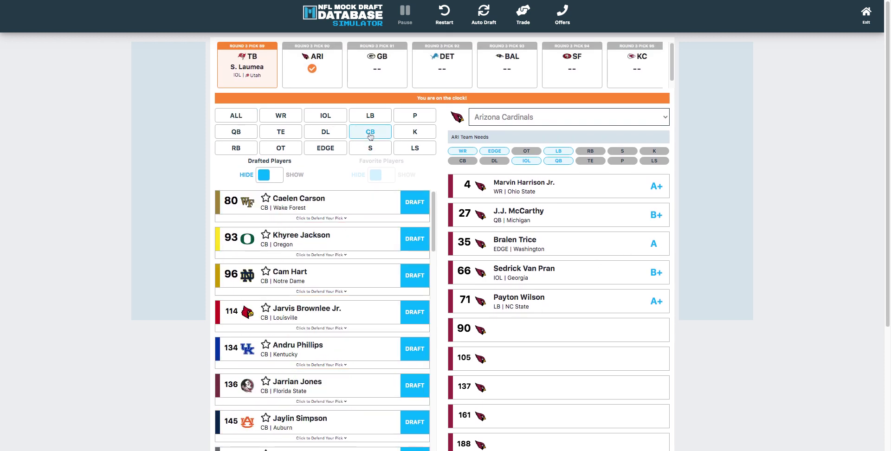
{"action": "left_click", "coordinate": [238, 119]}
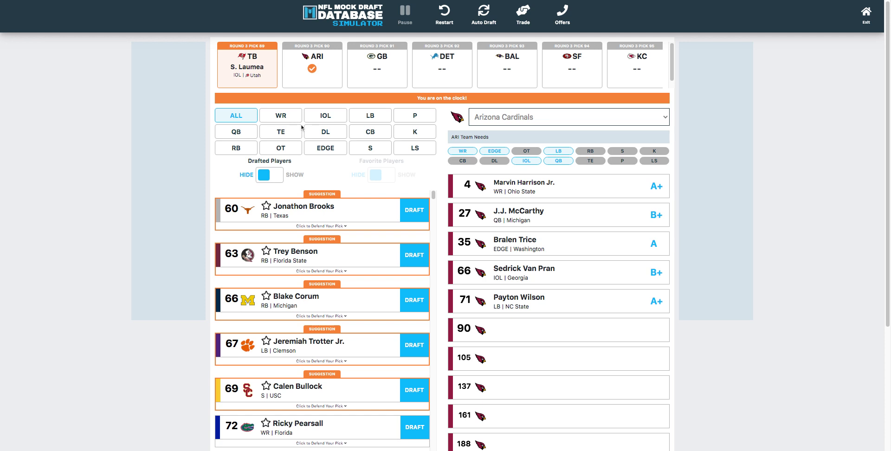
Step: Take CB Caelen Carson at pick 90, decline the trade offers, and show all positions again
{"action": "left_click", "coordinate": [369, 129]}
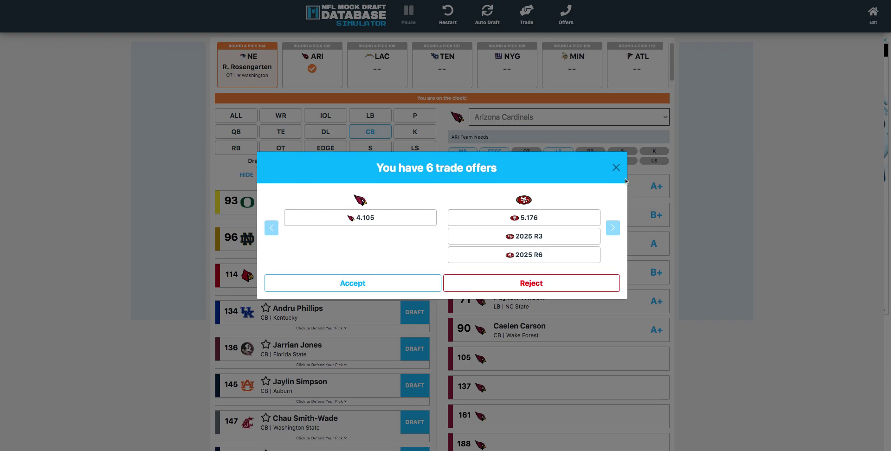
{"action": "left_click", "coordinate": [616, 168]}
{"action": "left_click", "coordinate": [231, 121]}
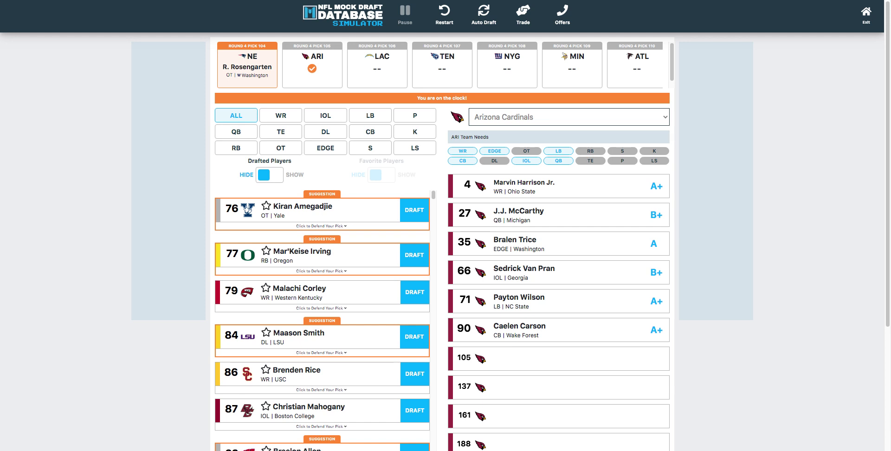
Step: Draft Kiran Amegadjie at pick 105, then DL Tyler Davis at pick 137
{"action": "left_click", "coordinate": [411, 212]}
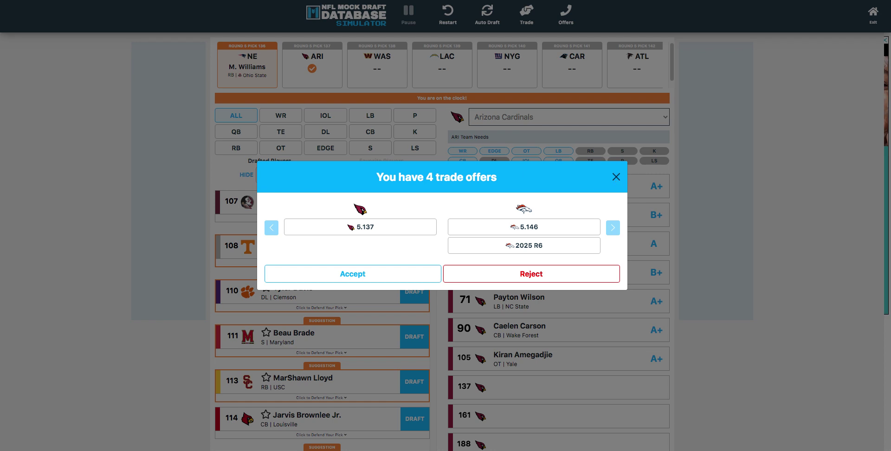
{"action": "left_click", "coordinate": [616, 177]}
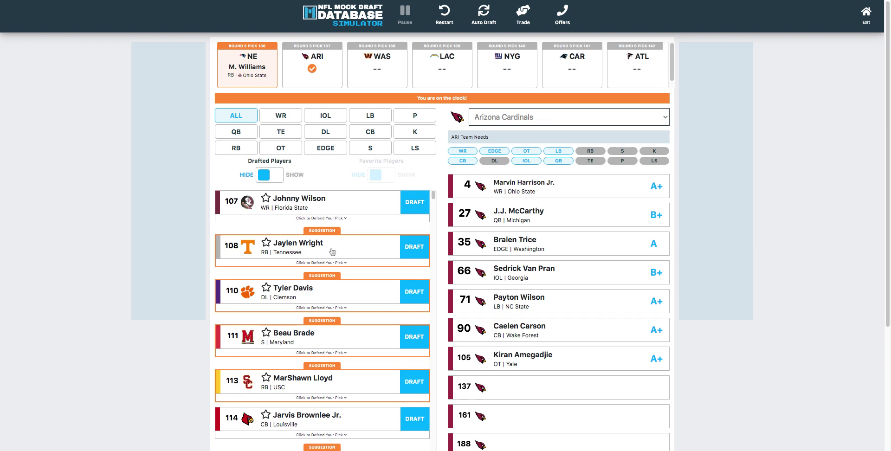
{"action": "scroll", "coordinate": [343, 269], "scroll_direction": "down", "scroll_amount": 3}
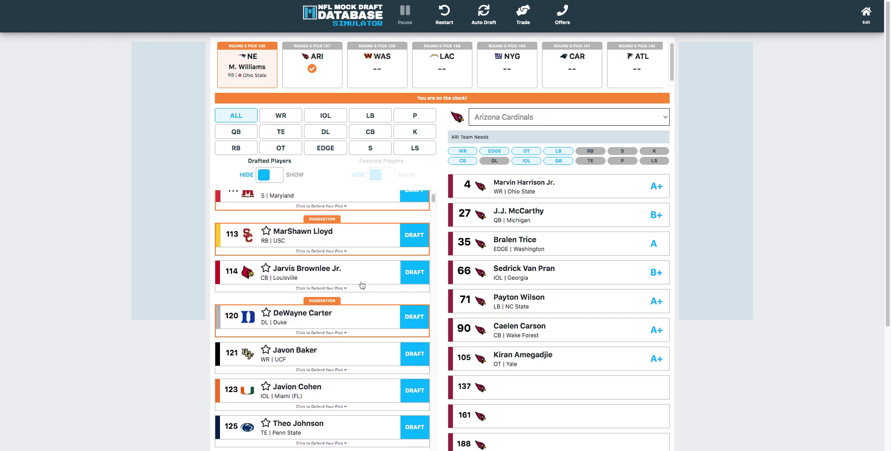
{"action": "scroll", "coordinate": [360, 285], "scroll_direction": "down", "scroll_amount": 6}
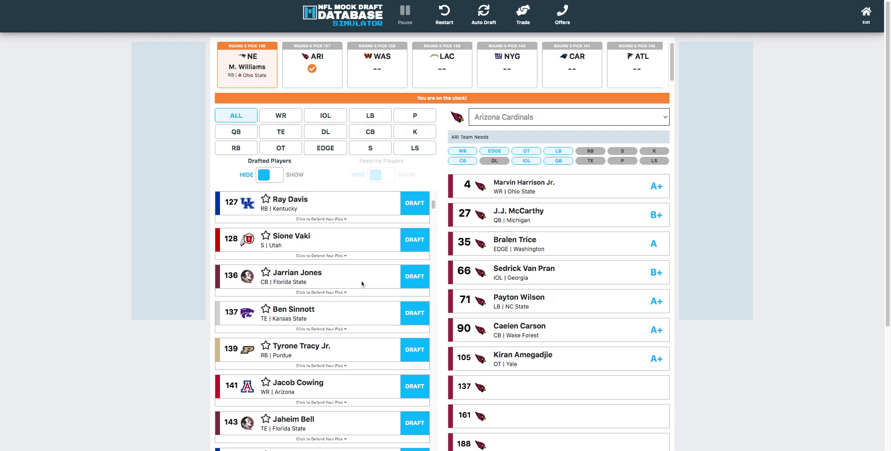
{"action": "scroll", "coordinate": [360, 284], "scroll_direction": "down", "scroll_amount": 6}
{"action": "scroll", "coordinate": [360, 284], "scroll_direction": "up", "scroll_amount": 15}
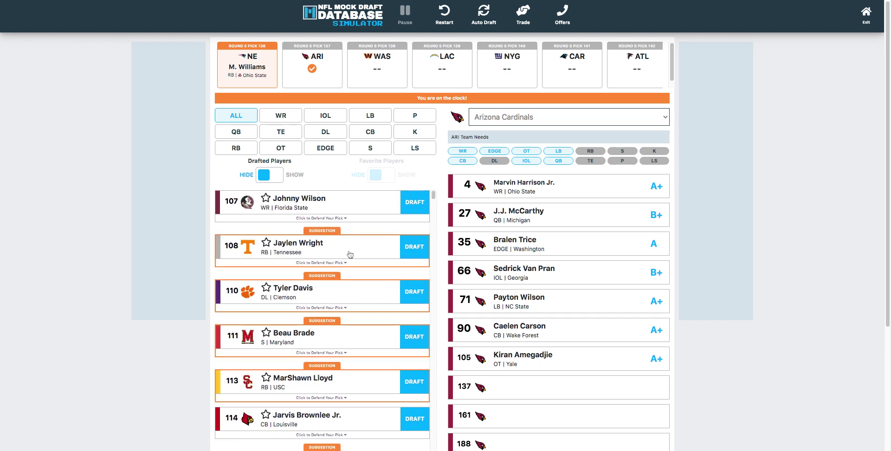
{"action": "left_click", "coordinate": [335, 134]}
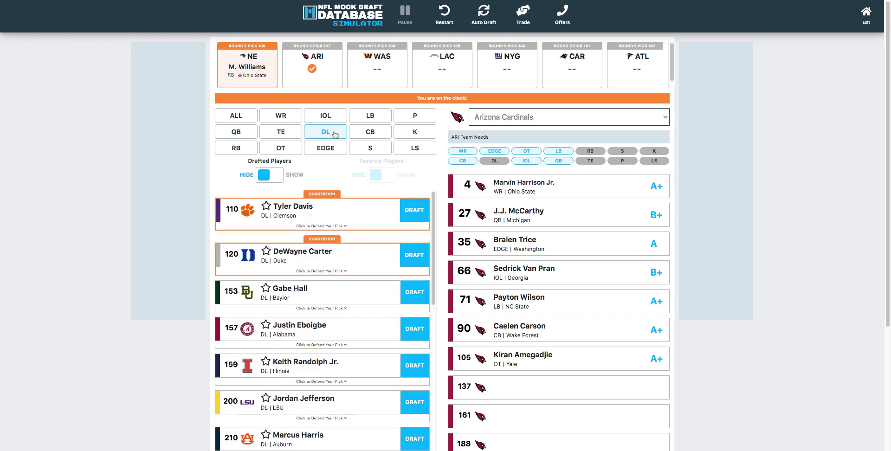
{"action": "left_click", "coordinate": [412, 217]}
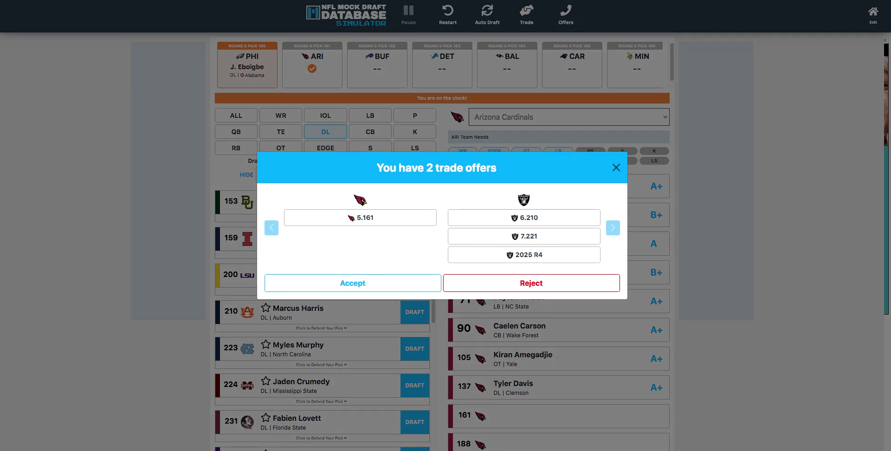
Step: Decline the trade offers and draft Kentucky RB Ray Davis at pick 161
{"action": "left_click", "coordinate": [616, 168]}
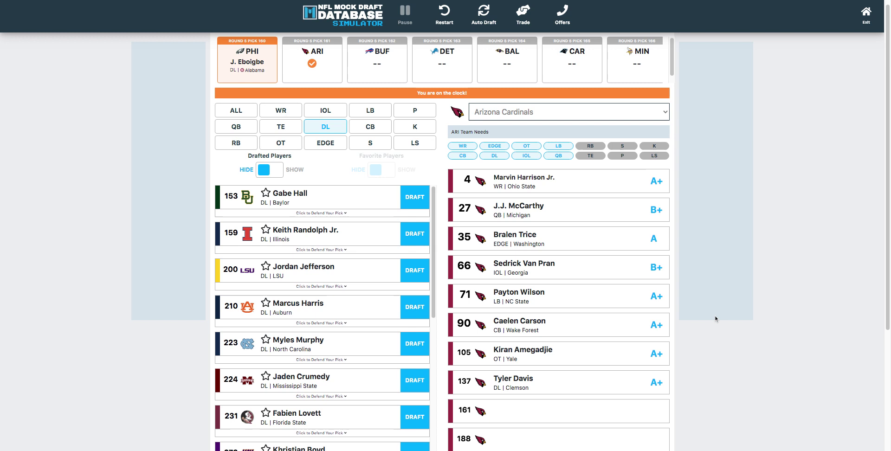
{"action": "scroll", "coordinate": [716, 317], "scroll_direction": "down", "scroll_amount": 3}
{"action": "scroll", "coordinate": [713, 319], "scroll_direction": "up", "scroll_amount": 3}
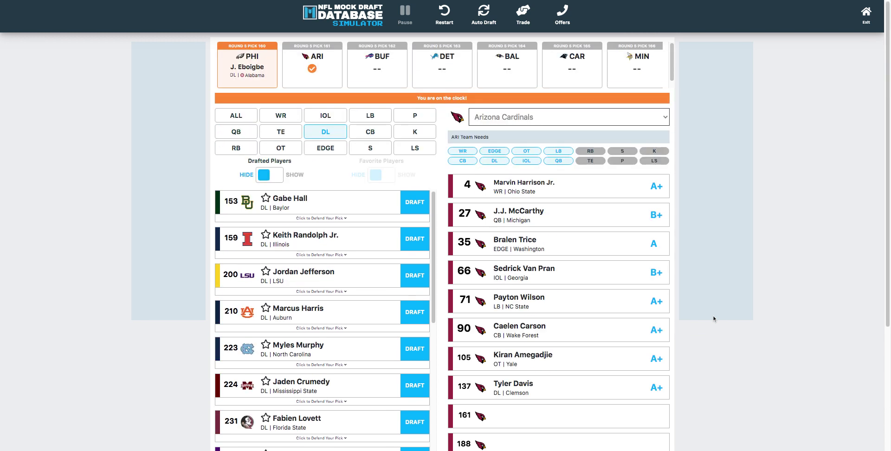
{"action": "left_click", "coordinate": [236, 119]}
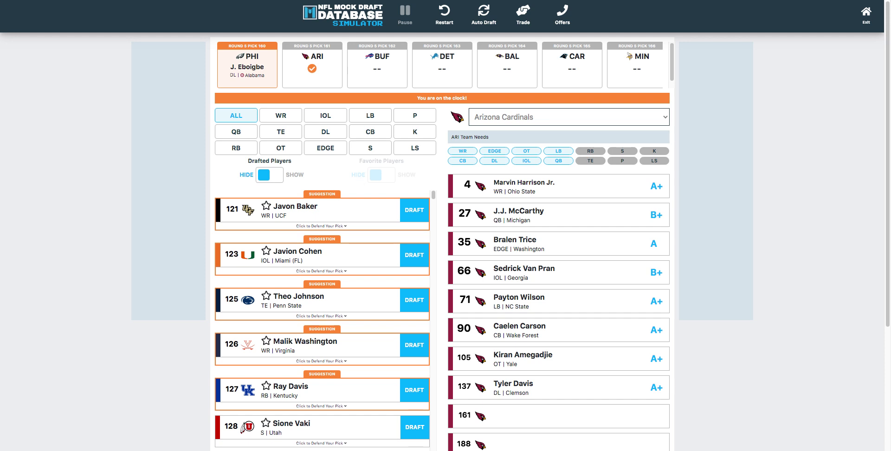
{"action": "left_click", "coordinate": [248, 148]}
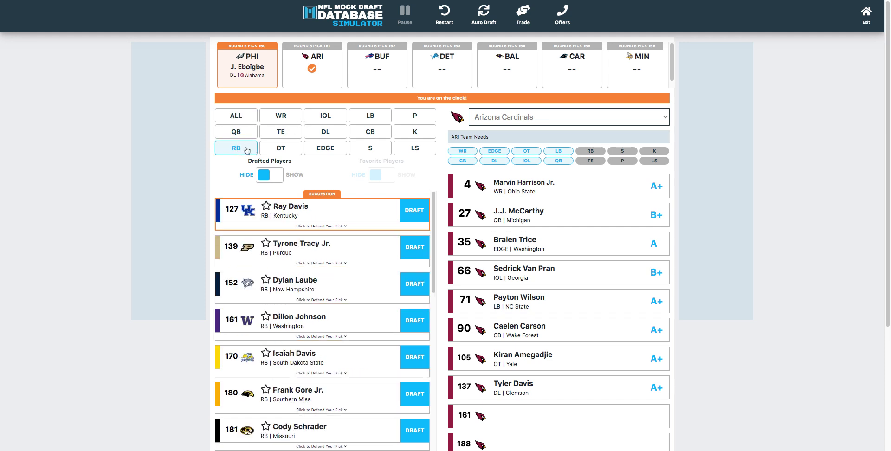
{"action": "left_click", "coordinate": [409, 215]}
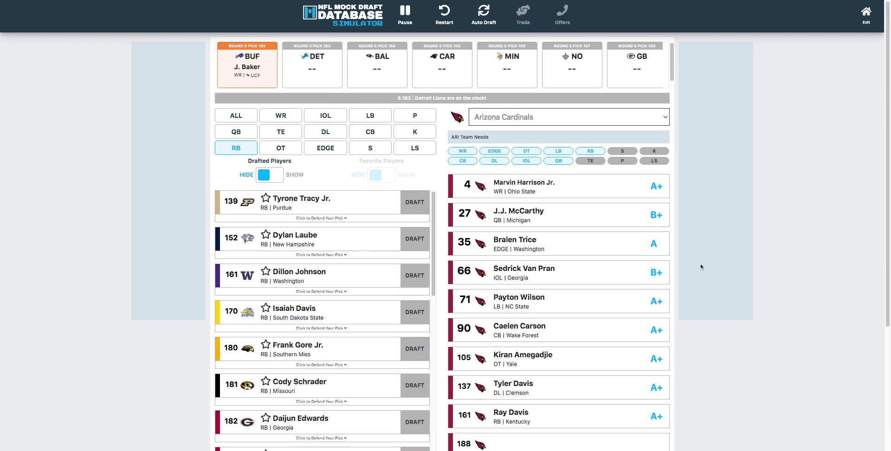
{"action": "scroll", "coordinate": [742, 278], "scroll_direction": "down", "scroll_amount": 1}
{"action": "scroll", "coordinate": [787, 283], "scroll_direction": "up", "scroll_amount": 2}
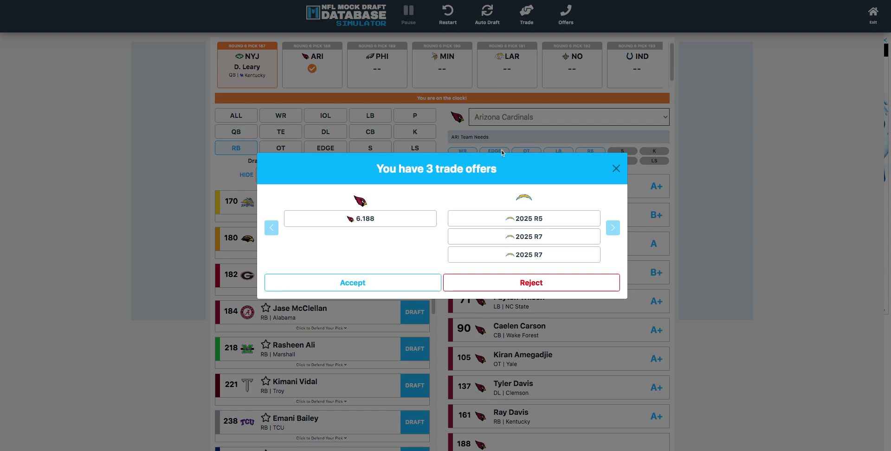
Step: Decline the trade offers and draft Oregon State safety Kitan Oladapo at pick 188
{"action": "left_click", "coordinate": [616, 170]}
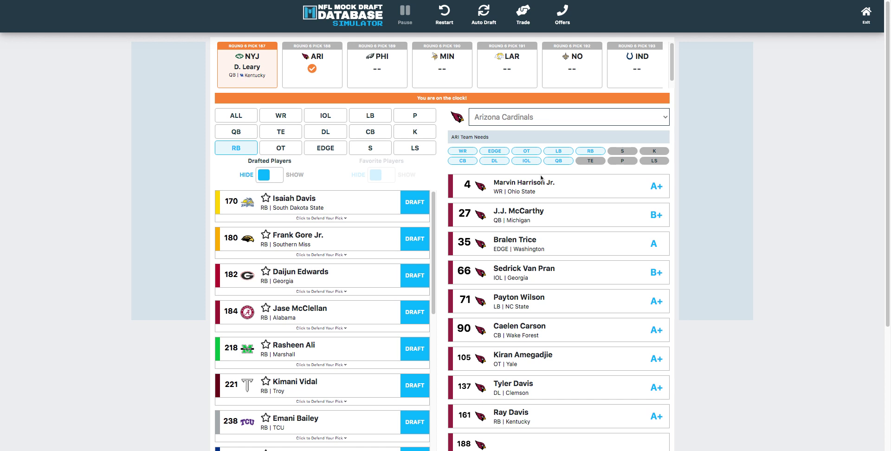
{"action": "left_click", "coordinate": [228, 116]}
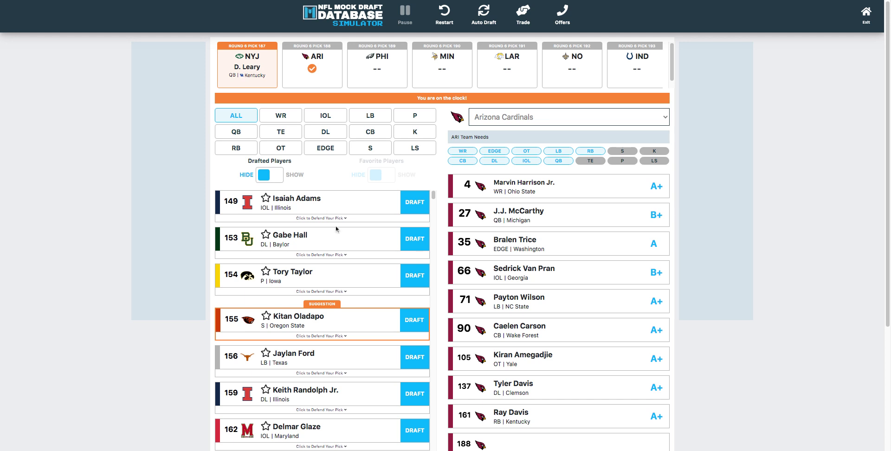
{"action": "scroll", "coordinate": [337, 228], "scroll_direction": "down", "scroll_amount": 1}
{"action": "scroll", "coordinate": [385, 277], "scroll_direction": "down", "scroll_amount": 1}
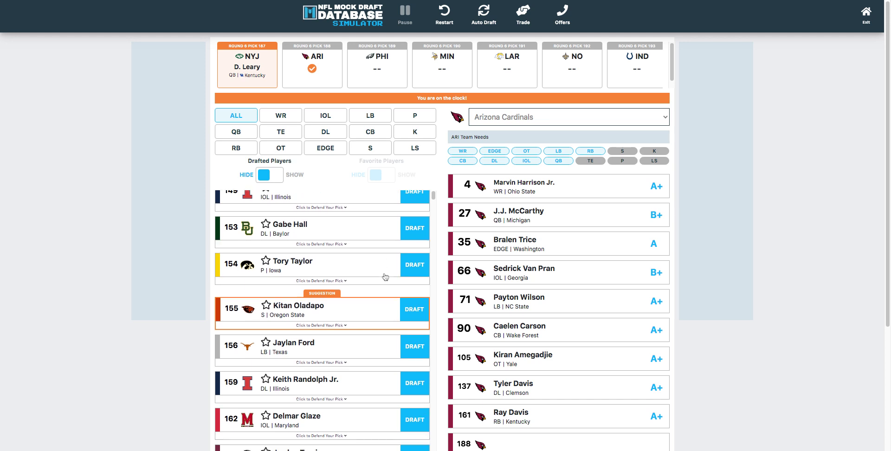
{"action": "scroll", "coordinate": [386, 277], "scroll_direction": "down", "scroll_amount": 3}
{"action": "scroll", "coordinate": [385, 277], "scroll_direction": "up", "scroll_amount": 4}
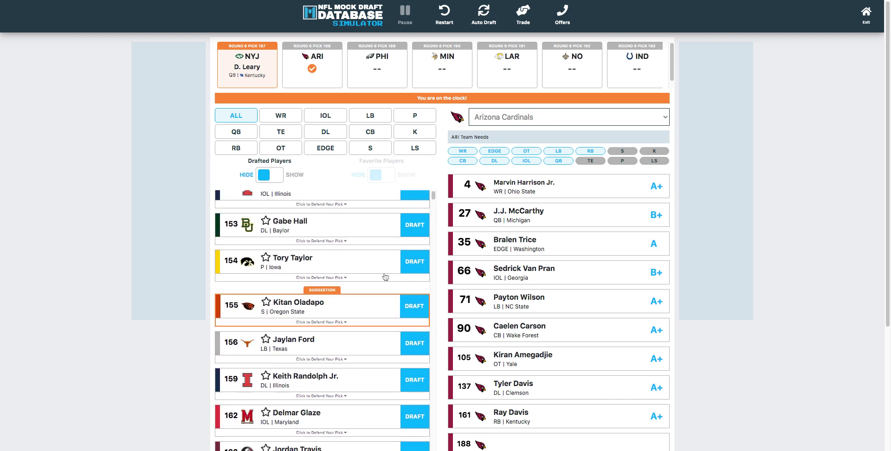
{"action": "left_click", "coordinate": [371, 148]}
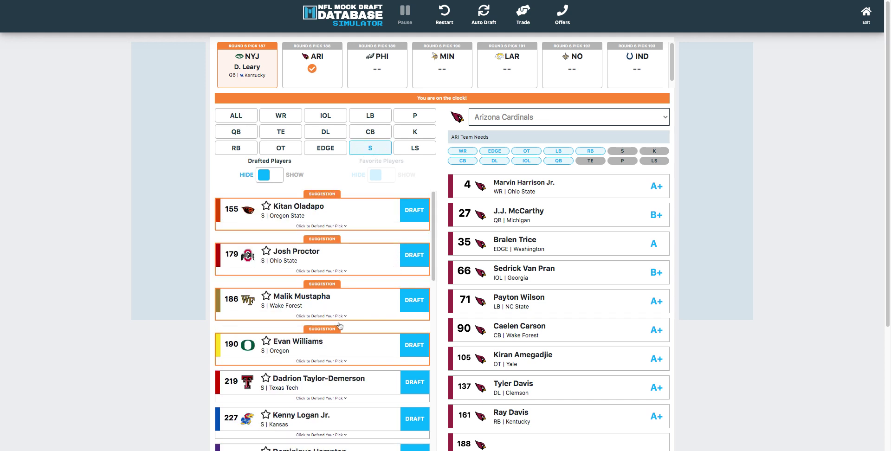
{"action": "left_click", "coordinate": [420, 212]}
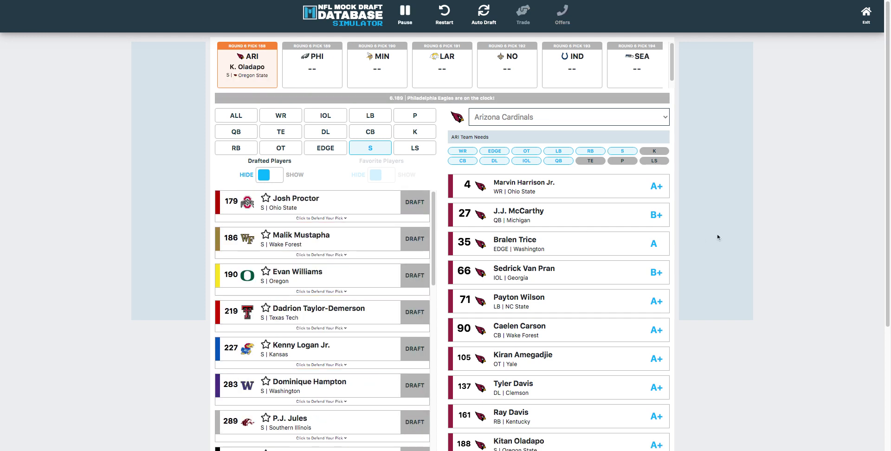
{"action": "scroll", "coordinate": [677, 251], "scroll_direction": "down", "scroll_amount": 2}
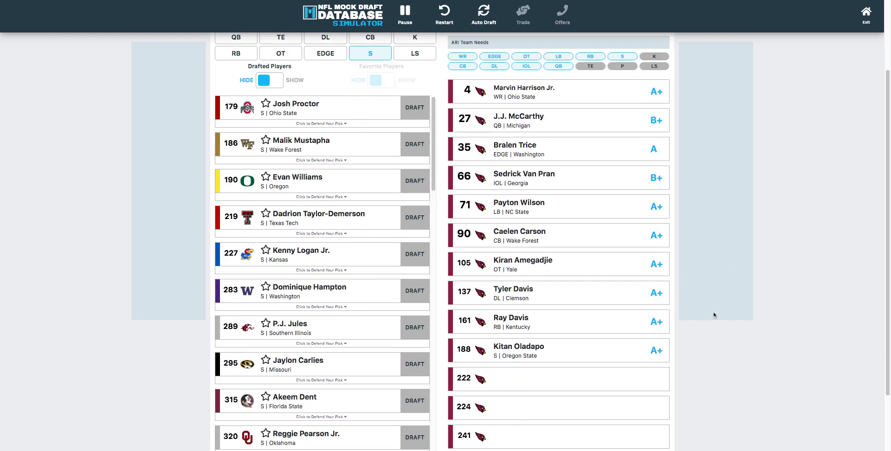
{"action": "scroll", "coordinate": [719, 307], "scroll_direction": "up", "scroll_amount": 2}
{"action": "scroll", "coordinate": [768, 103], "scroll_direction": "down", "scroll_amount": 1}
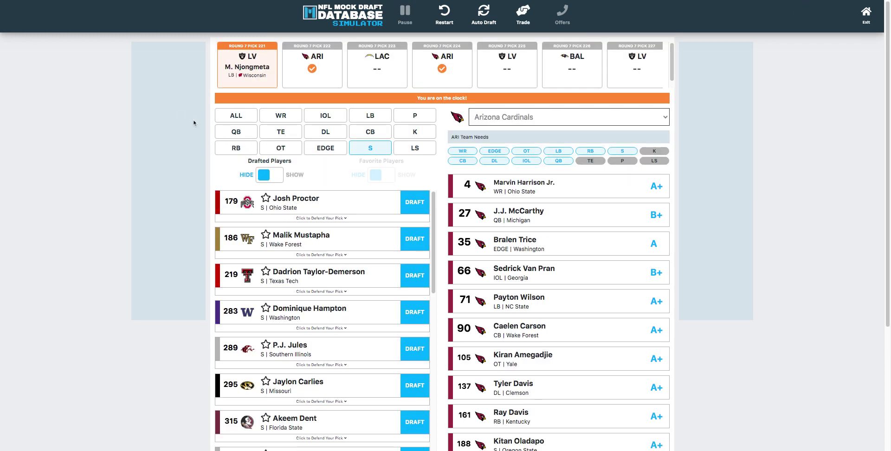
Step: Show all positions and draft Colorado State TE Dallin Holker at pick 222
{"action": "left_click", "coordinate": [224, 120]}
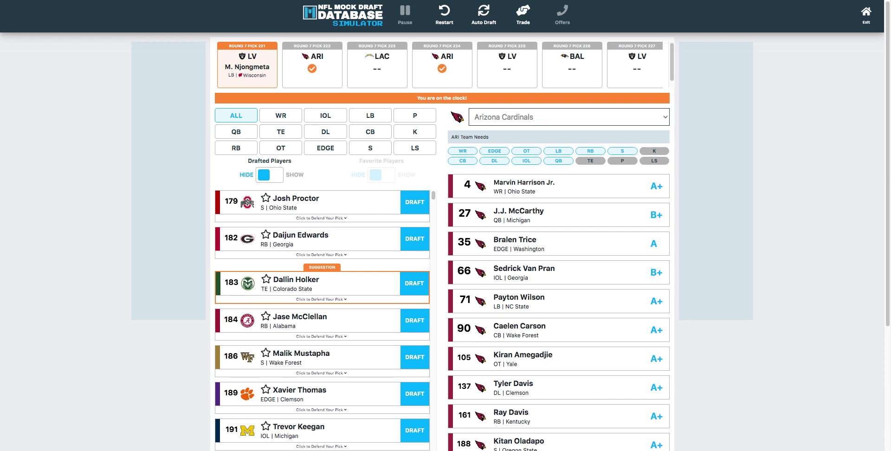
{"action": "left_click", "coordinate": [411, 284]}
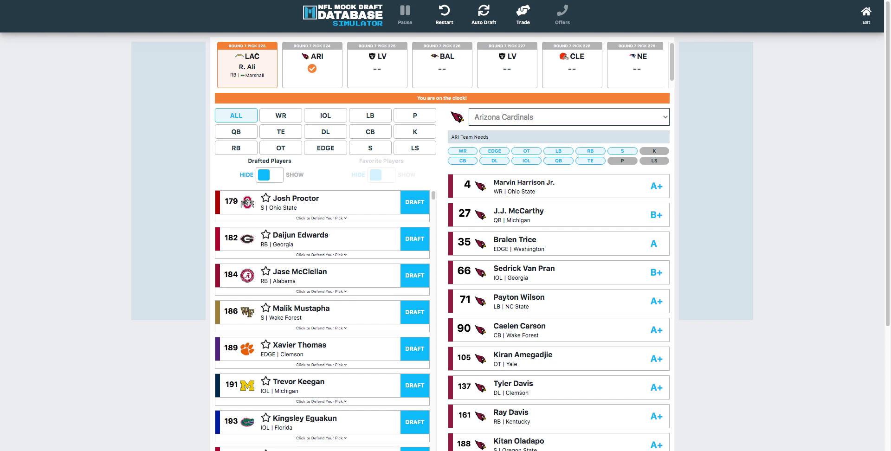
Step: Browse the available kickers and punters, then return to the all-positions player list
{"action": "scroll", "coordinate": [557, 241], "scroll_direction": "down", "scroll_amount": 4}
{"action": "scroll", "coordinate": [441, 241], "scroll_direction": "up", "scroll_amount": 4}
{"action": "scroll", "coordinate": [319, 220], "scroll_direction": "down", "scroll_amount": 3}
{"action": "scroll", "coordinate": [320, 220], "scroll_direction": "down", "scroll_amount": 8}
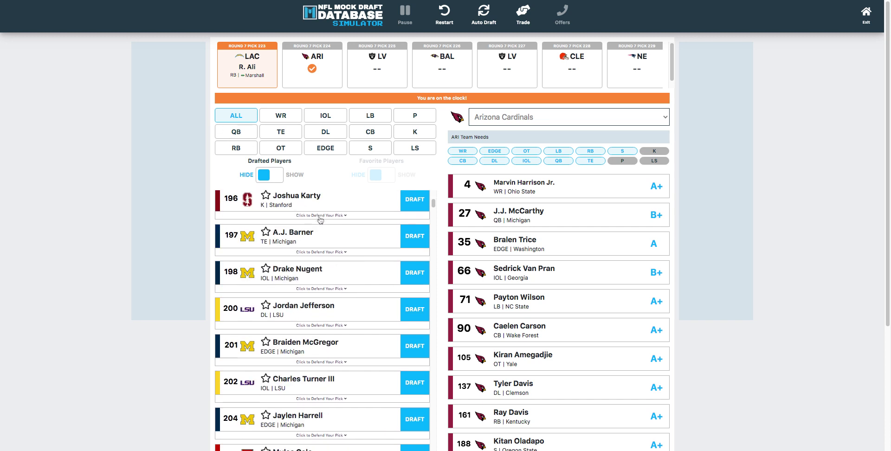
{"action": "scroll", "coordinate": [320, 221], "scroll_direction": "up", "scroll_amount": 8}
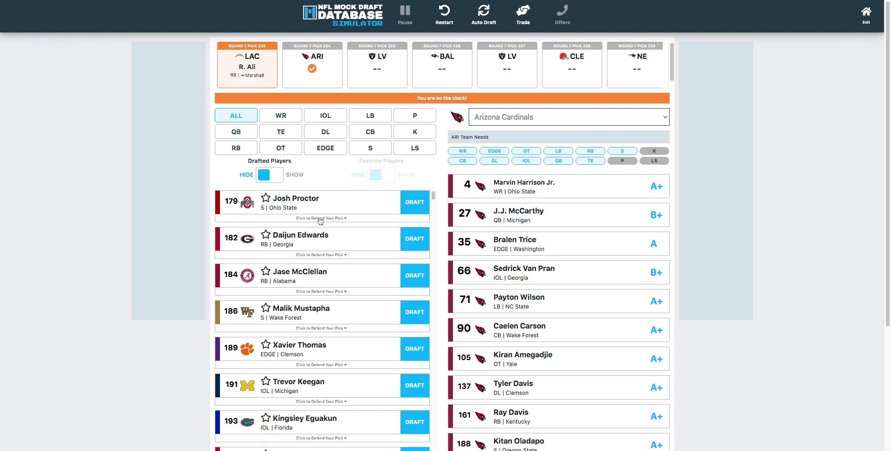
{"action": "left_click", "coordinate": [402, 133]}
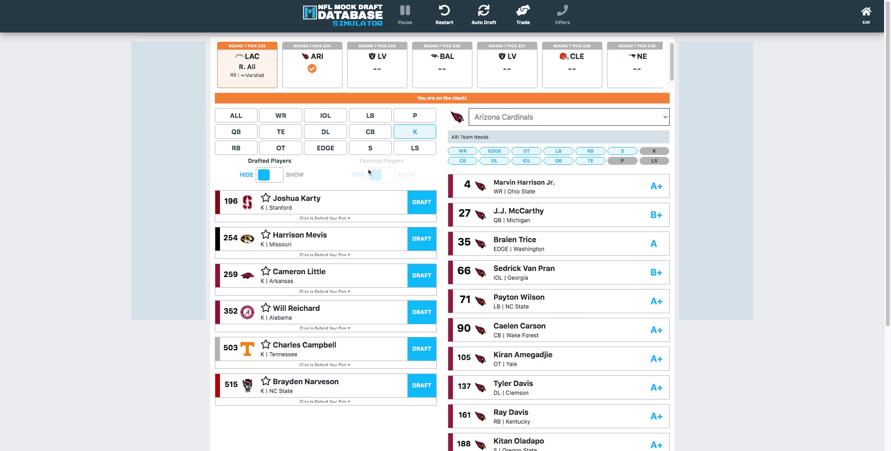
{"action": "left_click", "coordinate": [411, 118]}
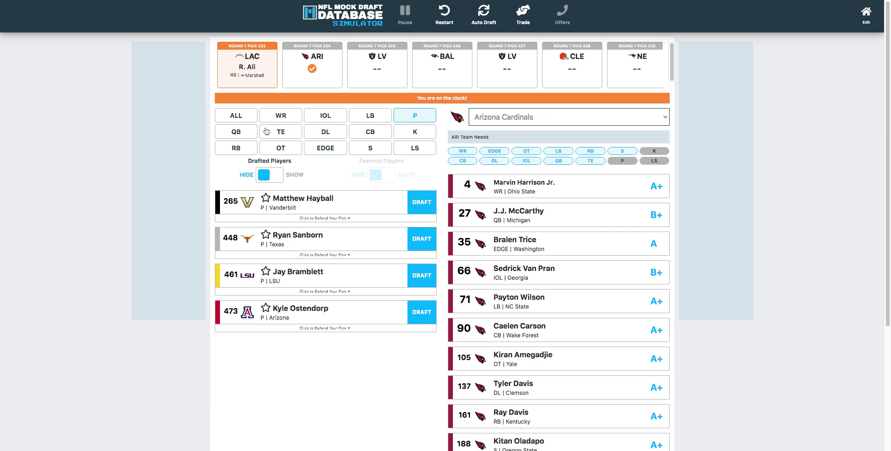
{"action": "left_click", "coordinate": [236, 122]}
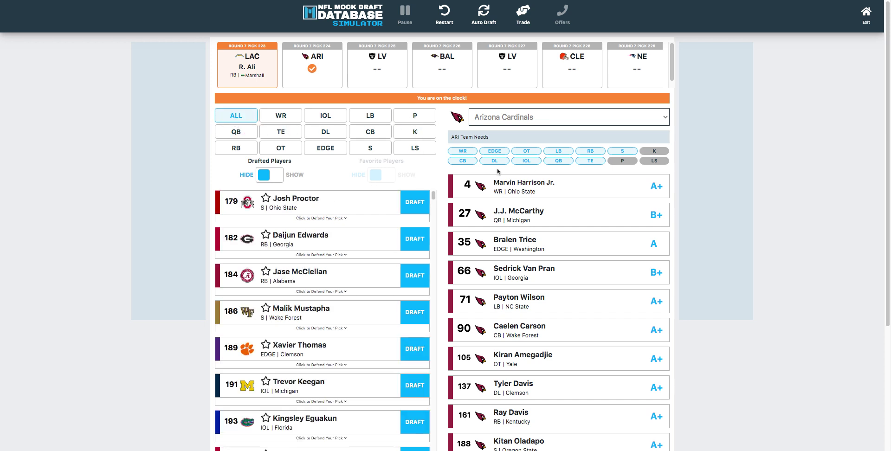
{"action": "scroll", "coordinate": [770, 270], "scroll_direction": "down", "scroll_amount": 4}
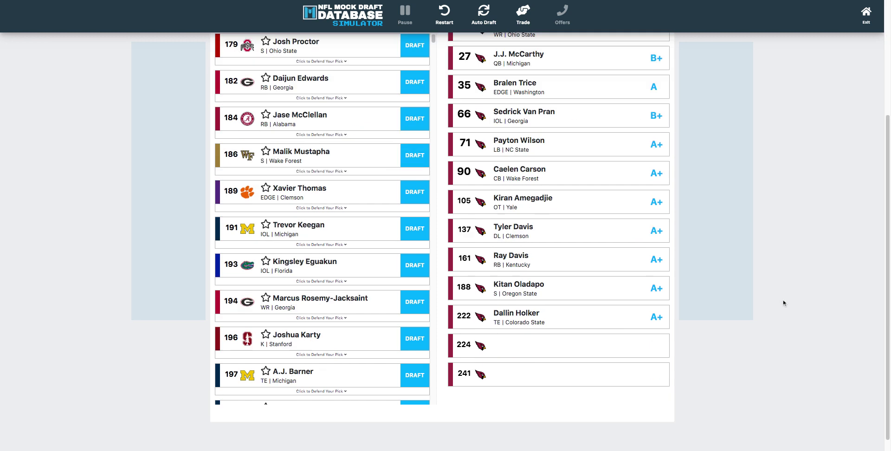
{"action": "scroll", "coordinate": [784, 303], "scroll_direction": "up", "scroll_amount": 4}
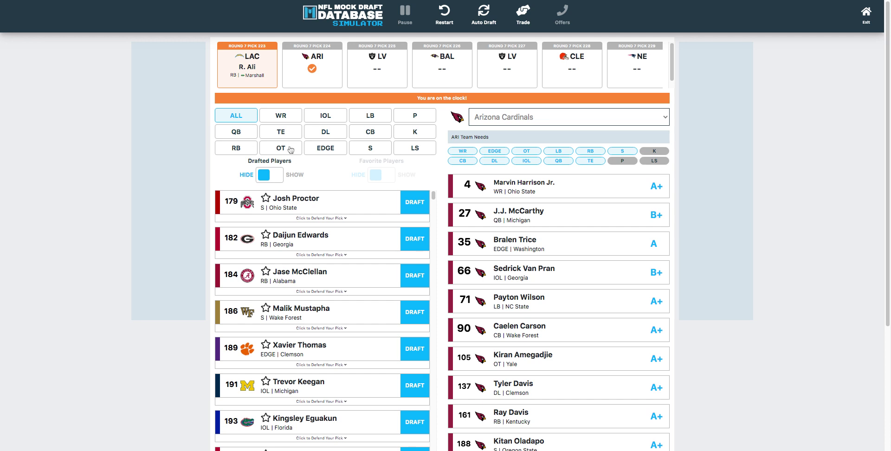
Step: After checking the DL and IOL lists, draft Georgia WR Marcus Rosemy-Jacksaint at pick 224
{"action": "left_click", "coordinate": [278, 119]}
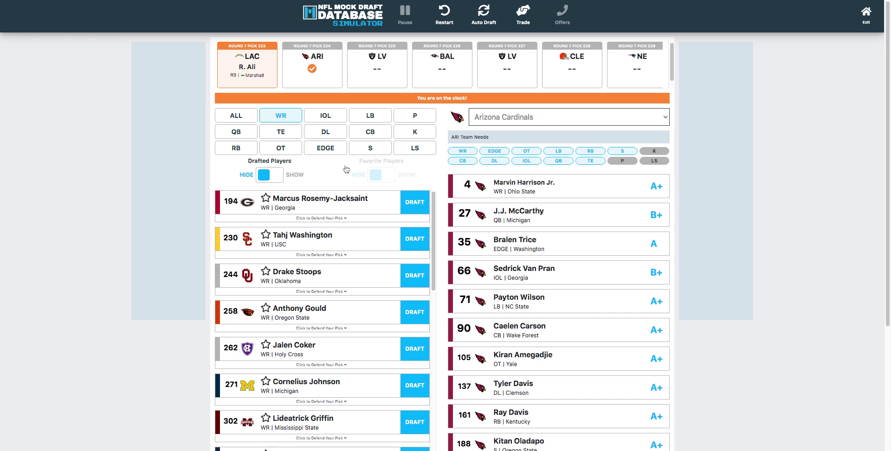
{"action": "left_click", "coordinate": [324, 134]}
{"action": "left_click", "coordinate": [325, 115]}
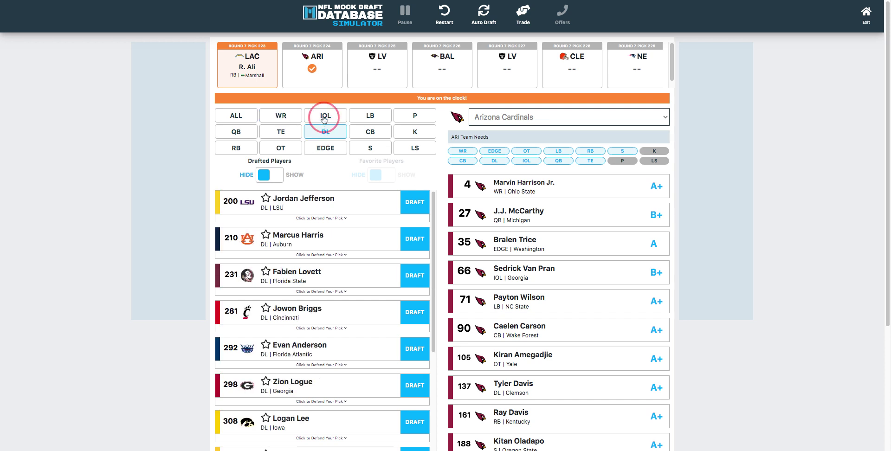
{"action": "left_click", "coordinate": [282, 120]}
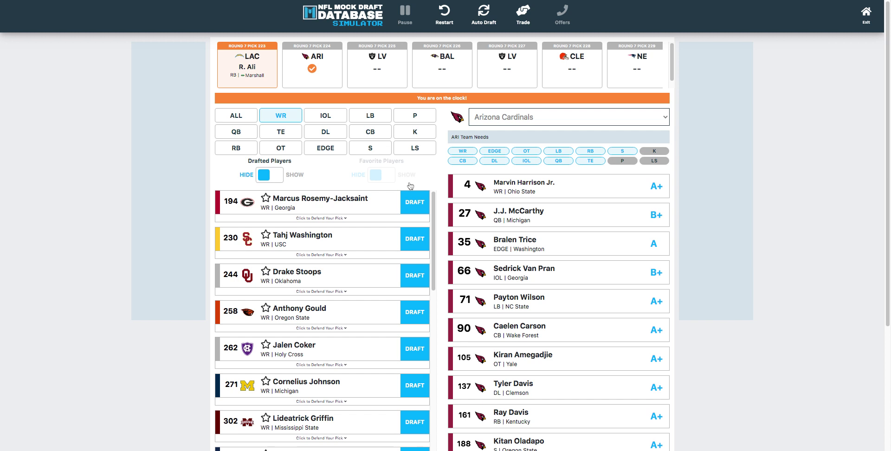
{"action": "left_click", "coordinate": [416, 204]}
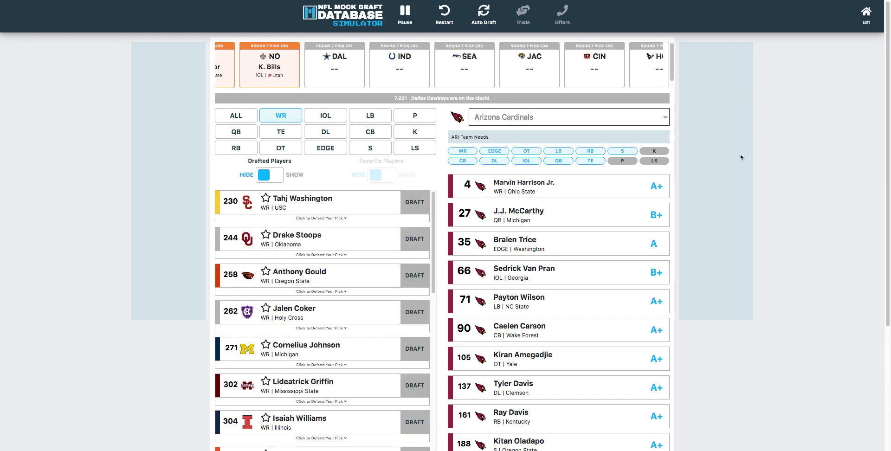
Step: Show all positions and draft Stanford kicker Joshua Karty with pick 241
{"action": "scroll", "coordinate": [740, 153], "scroll_direction": "down", "scroll_amount": 3}
{"action": "scroll", "coordinate": [741, 158], "scroll_direction": "up", "scroll_amount": 3}
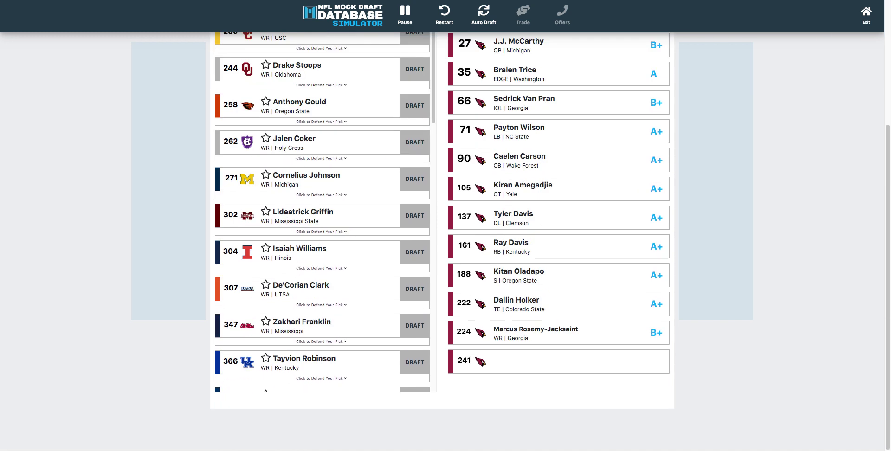
{"action": "scroll", "coordinate": [442, 232], "scroll_direction": "up", "scroll_amount": 4}
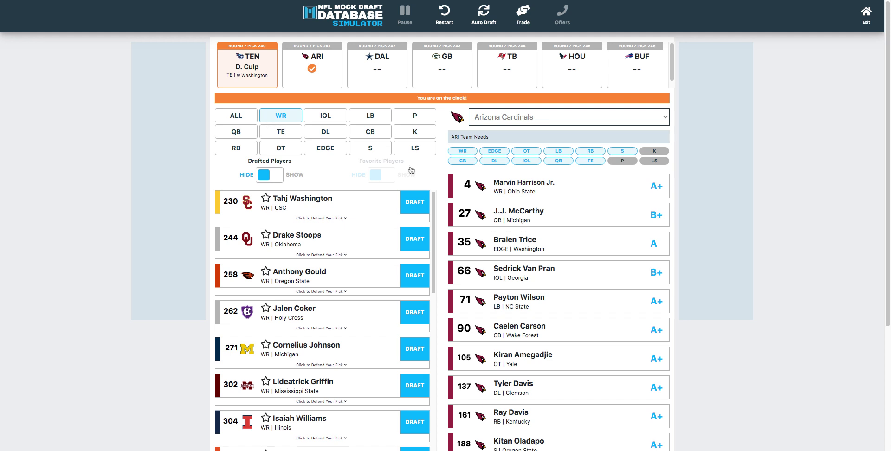
{"action": "left_click", "coordinate": [245, 116]}
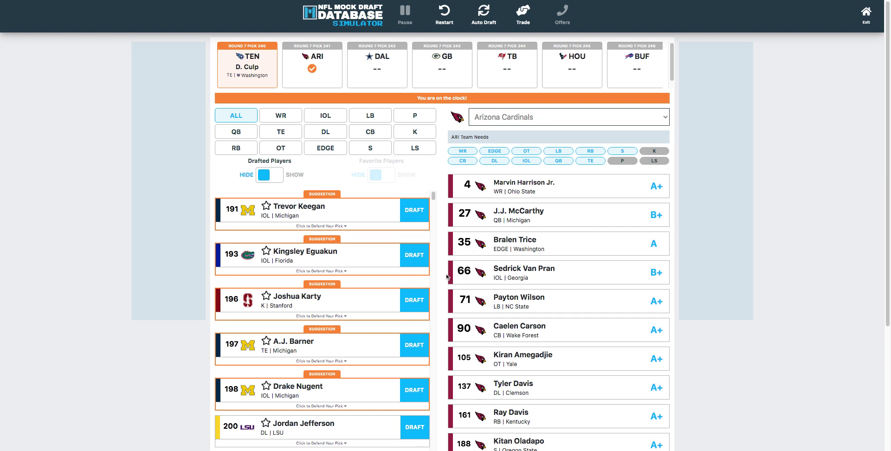
{"action": "left_click", "coordinate": [414, 299]}
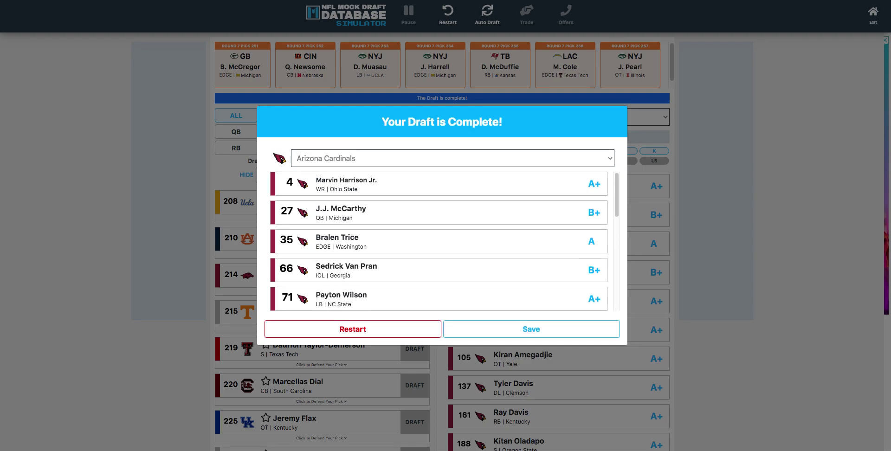
{"action": "scroll", "coordinate": [472, 186], "scroll_direction": "down", "scroll_amount": 5}
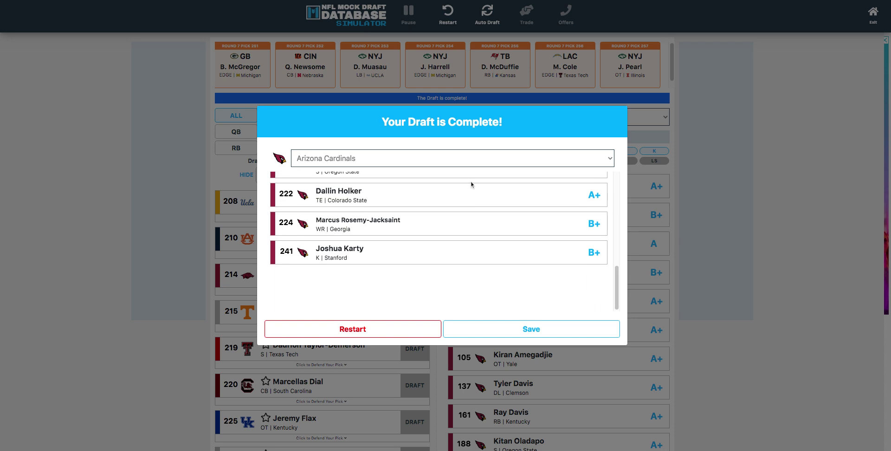
{"action": "scroll", "coordinate": [472, 184], "scroll_direction": "up", "scroll_amount": 5}
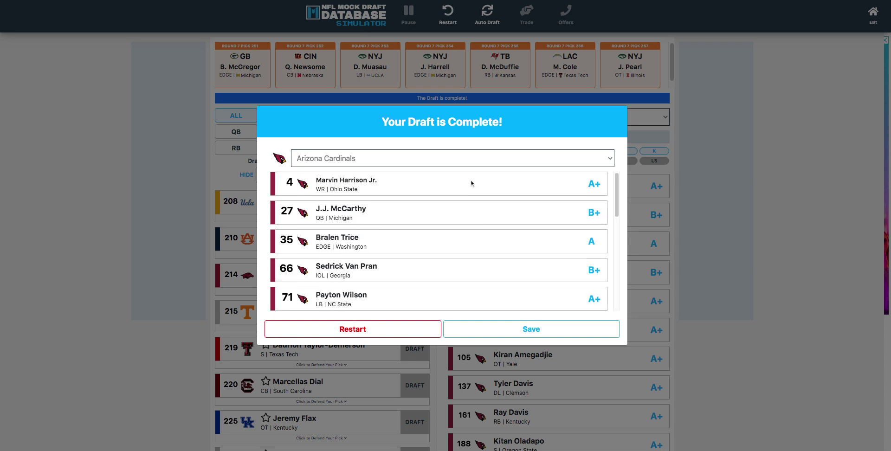